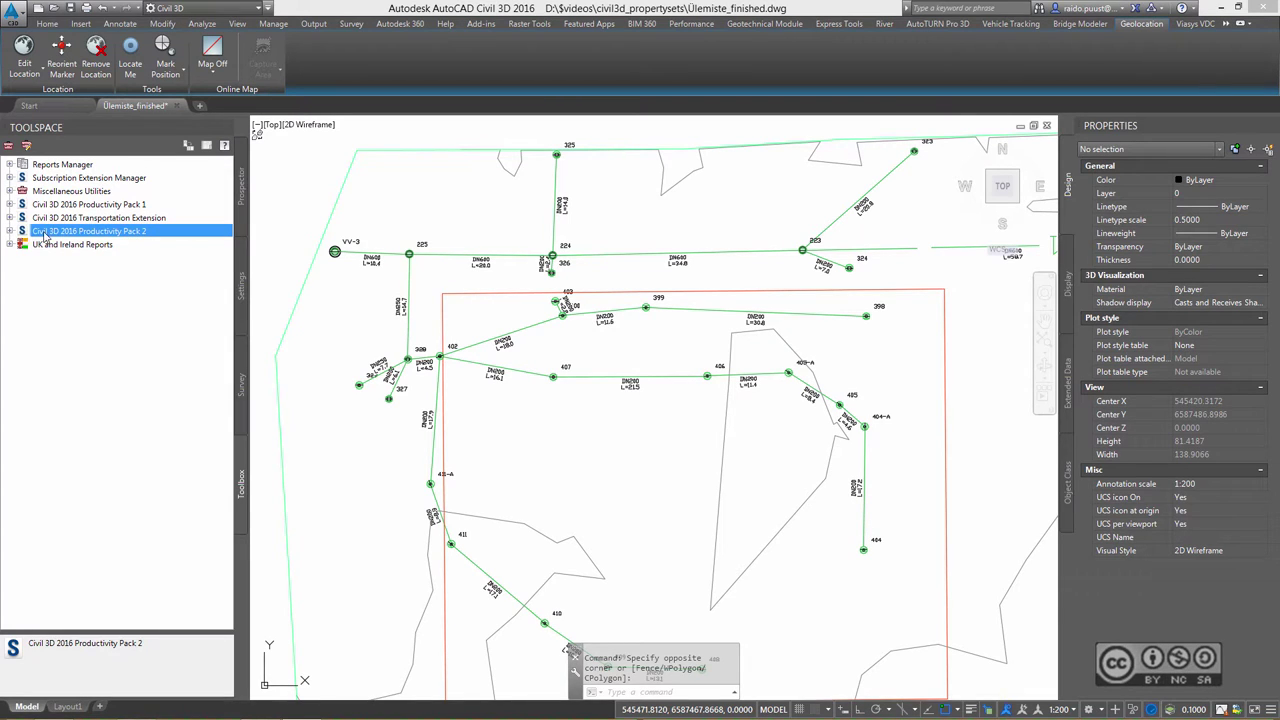
Step: In the Toolbox, expand Productivity Pack 2 > Property Sets to list Define Property Sets
click(10, 231)
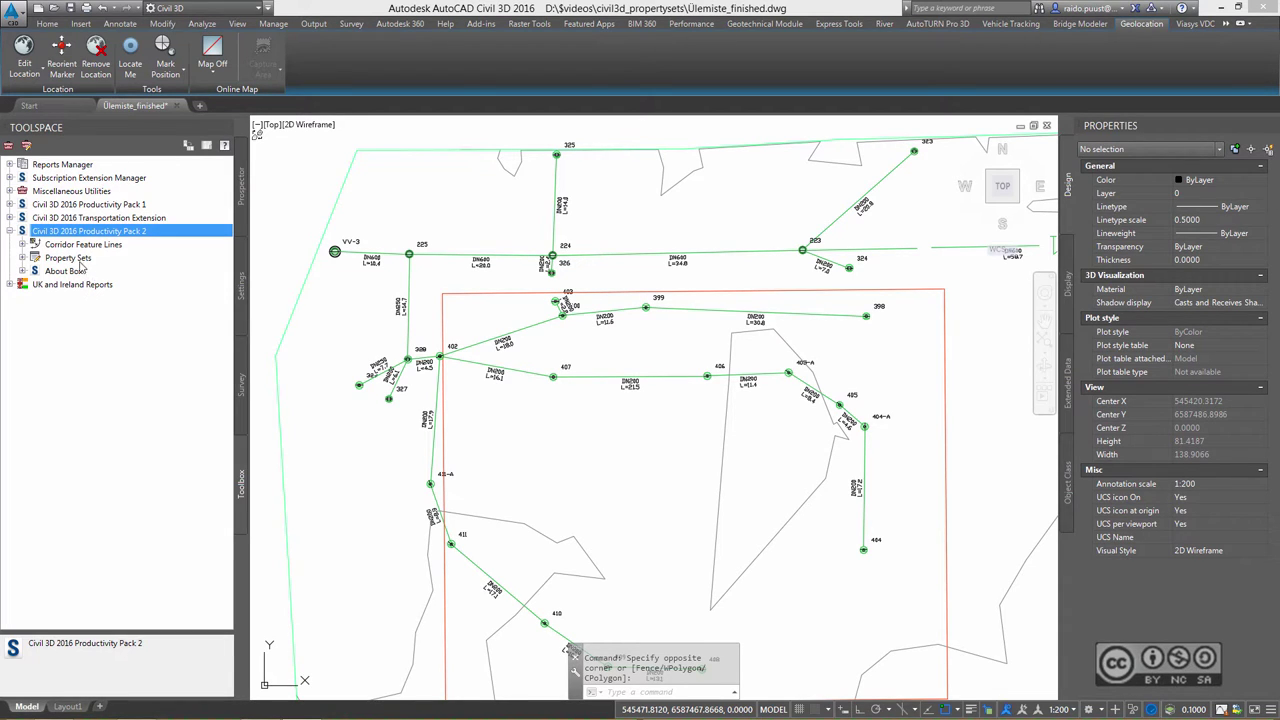
click(62, 258)
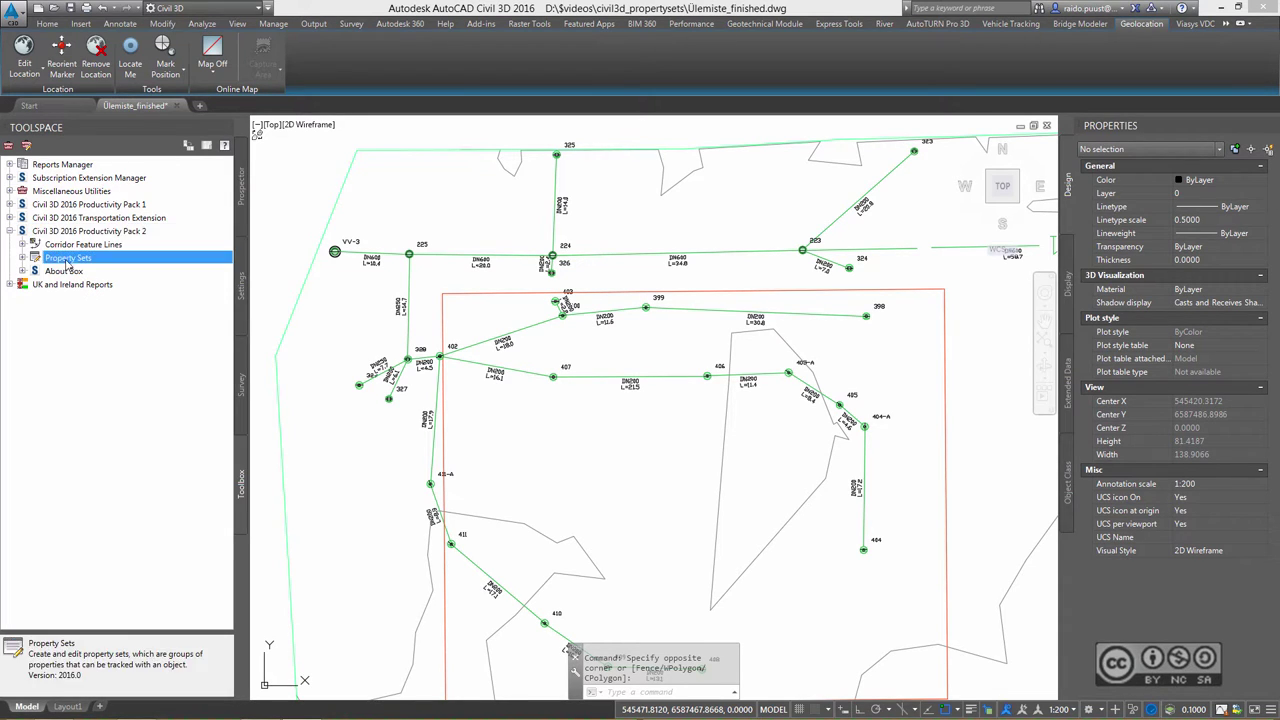
click(22, 258)
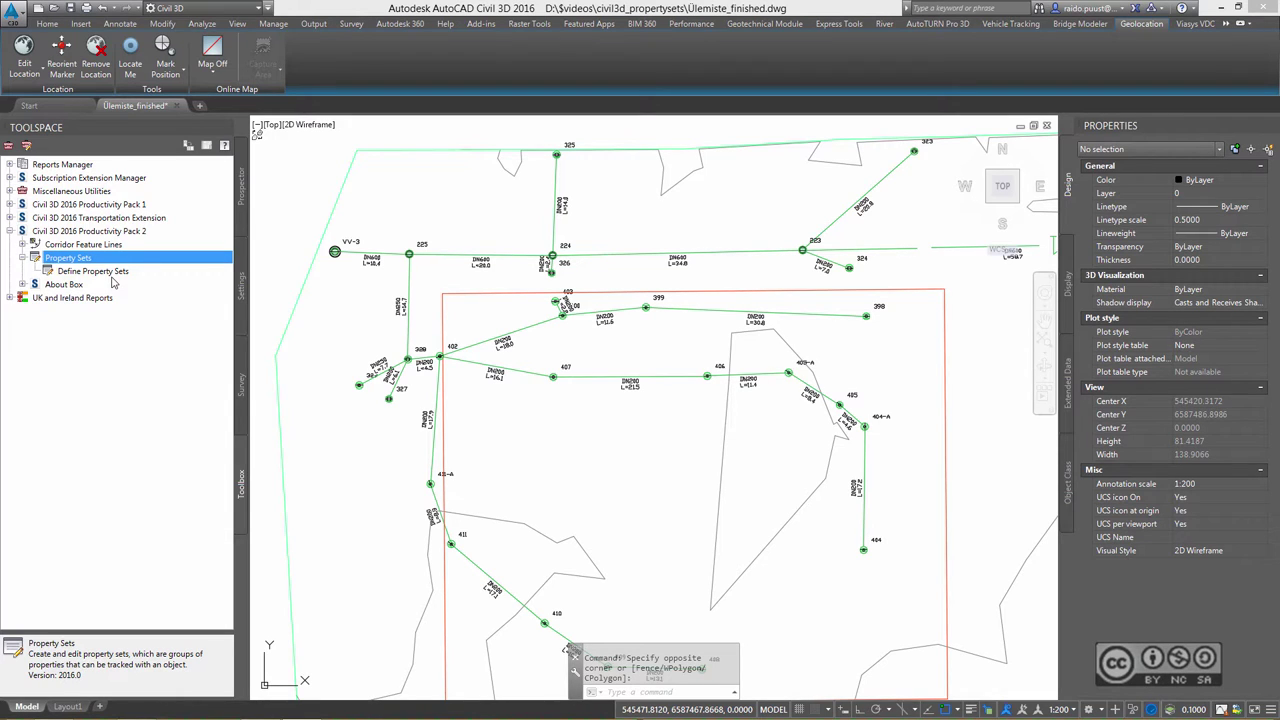
Step: Execute Define Property Sets to bring up the Style Manager
click(112, 274)
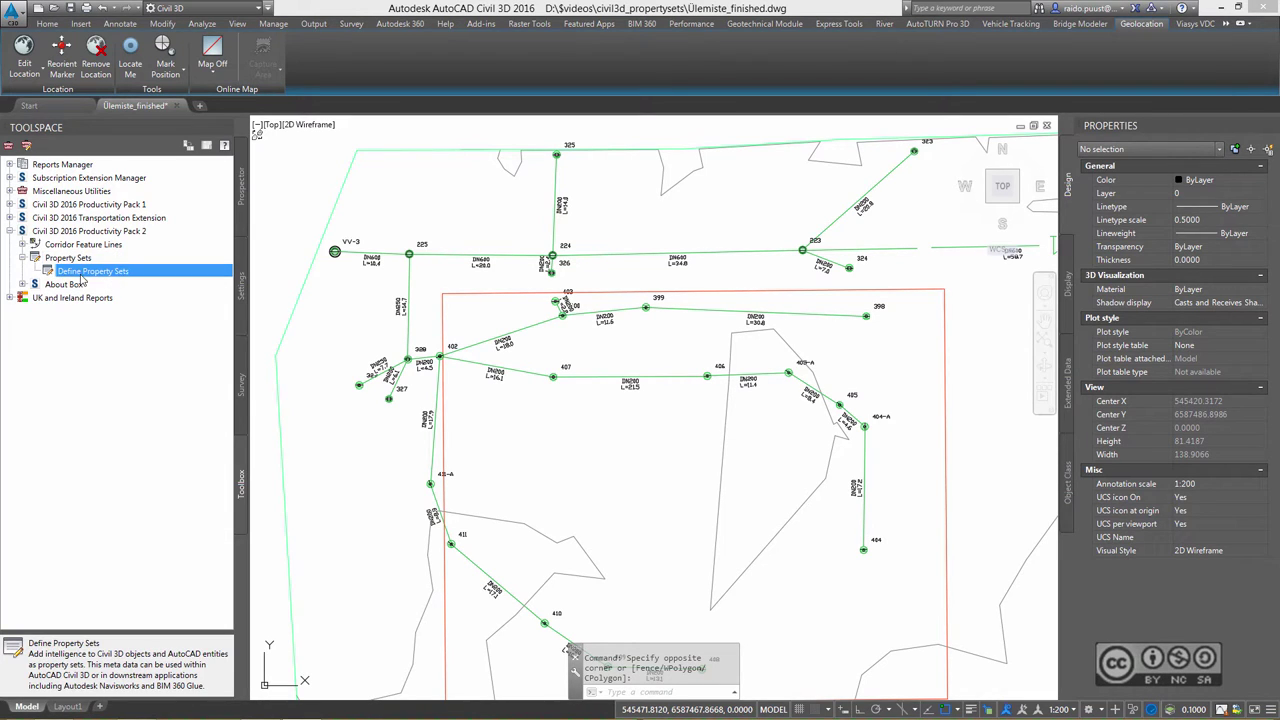
right_click(115, 272)
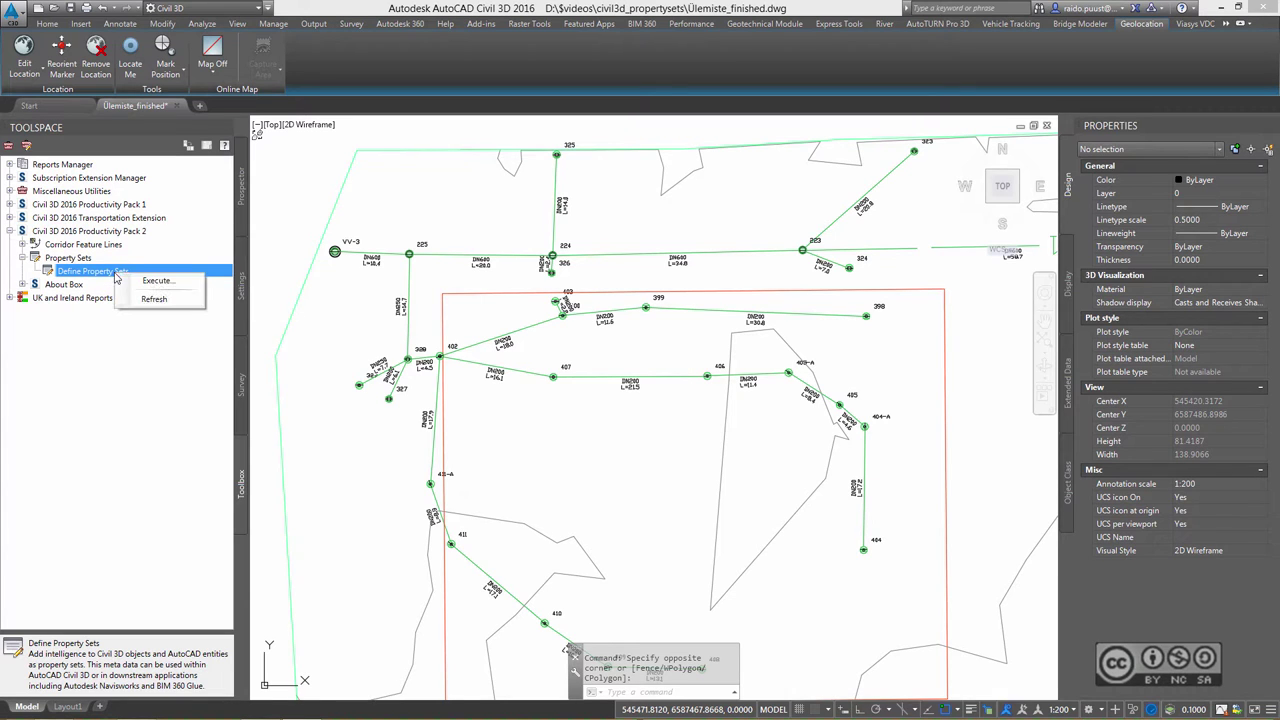
click(157, 283)
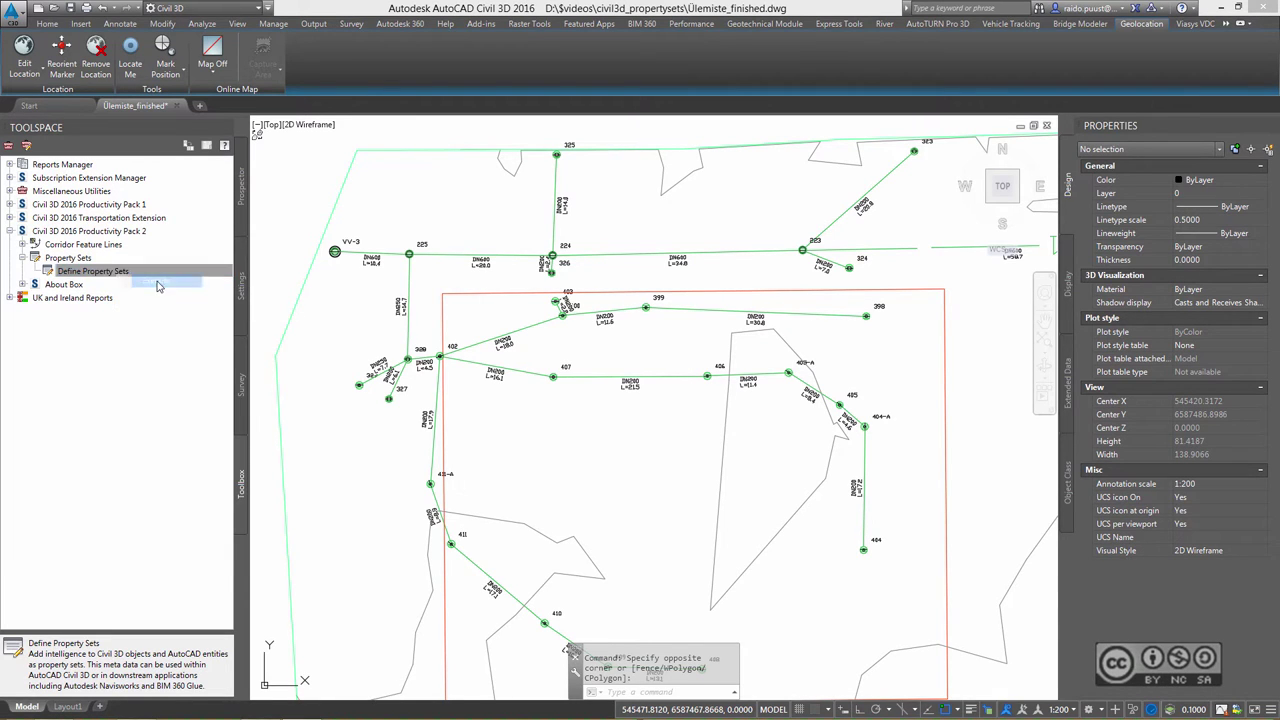
drag(292, 243, 371, 220)
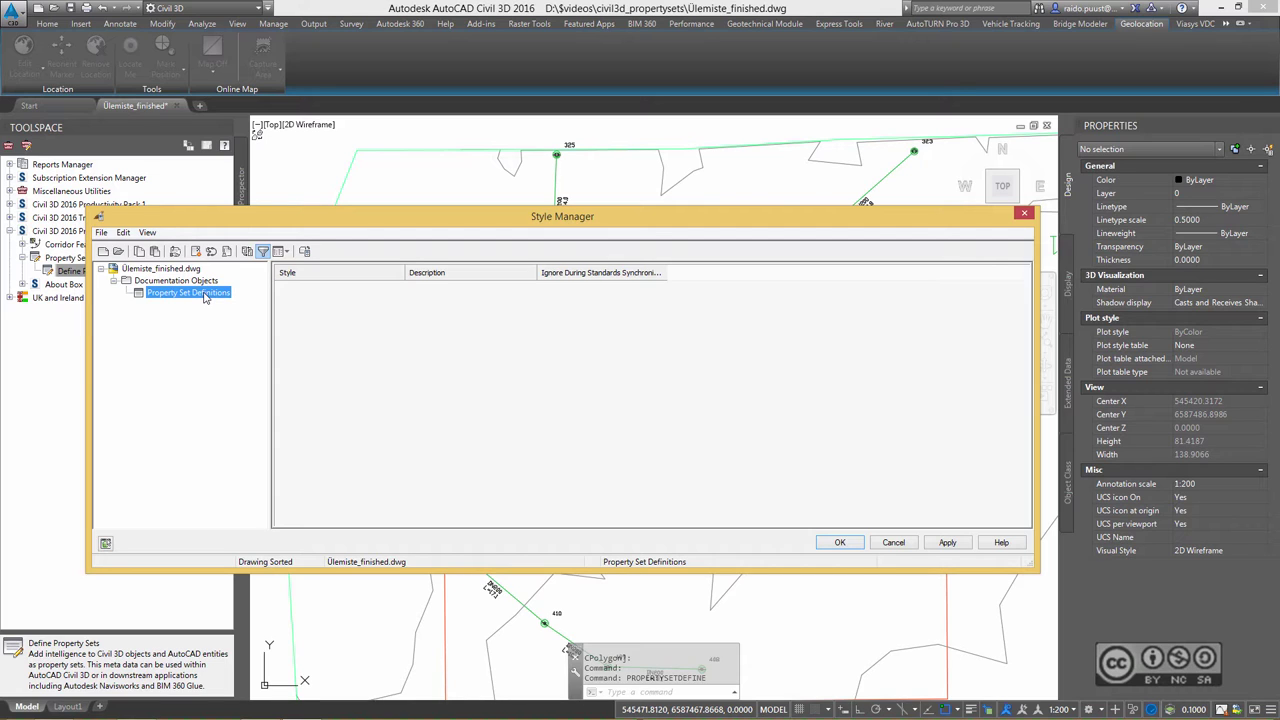
Step: Create a new property set definition named PipeNetwork
right_click(204, 296)
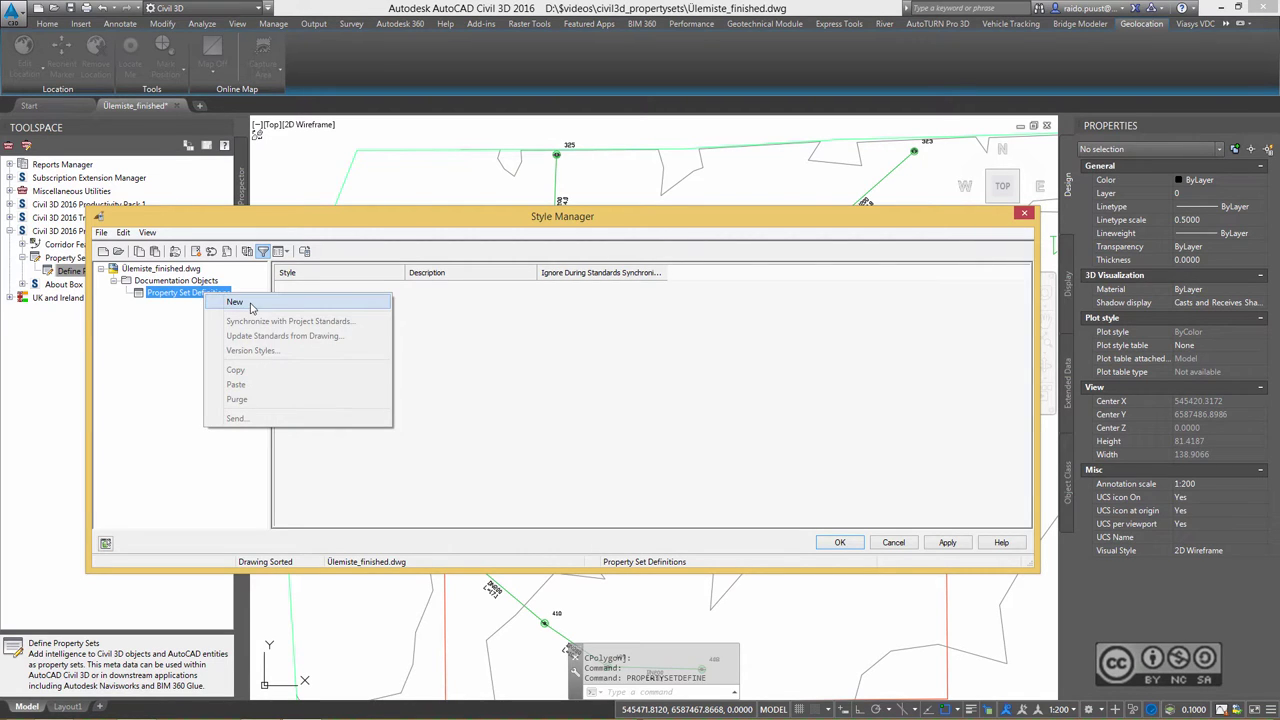
click(252, 306)
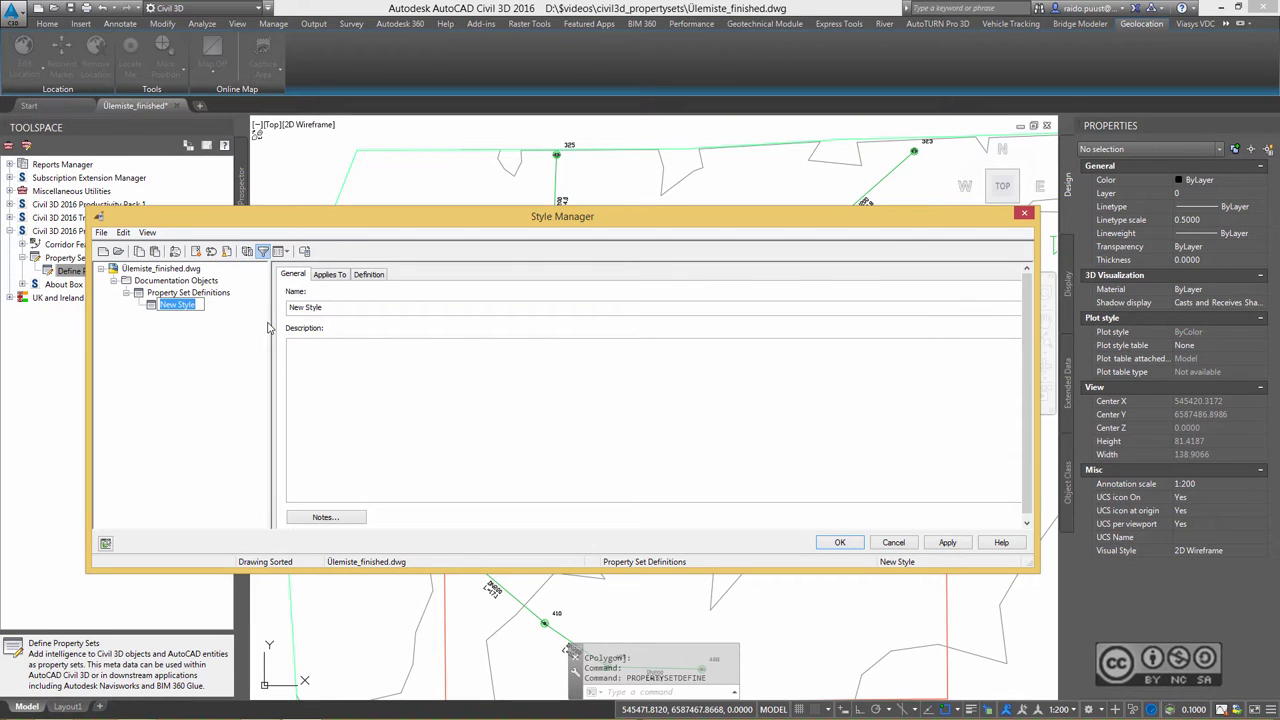
text(PipeNetwo)
text(rk)
key(Return)
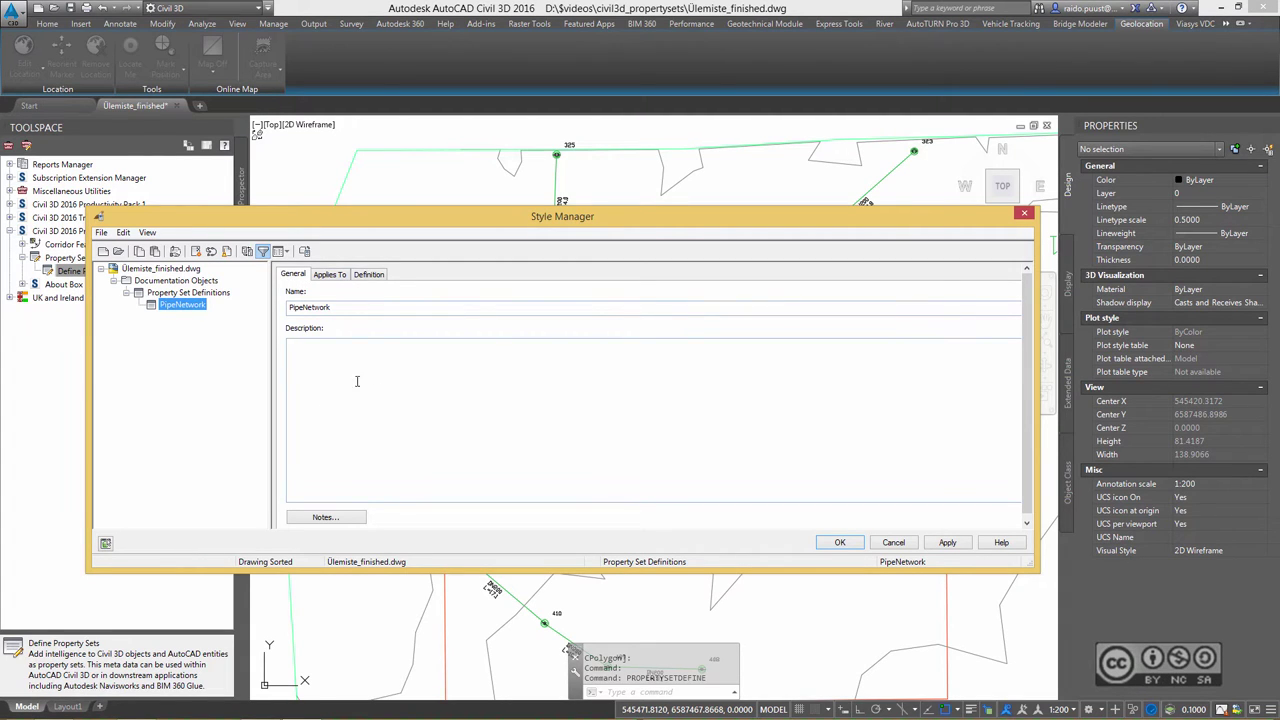
Step: Check Pipe in PipeNetwork's Applies To list, then view its Definition tab
click(331, 276)
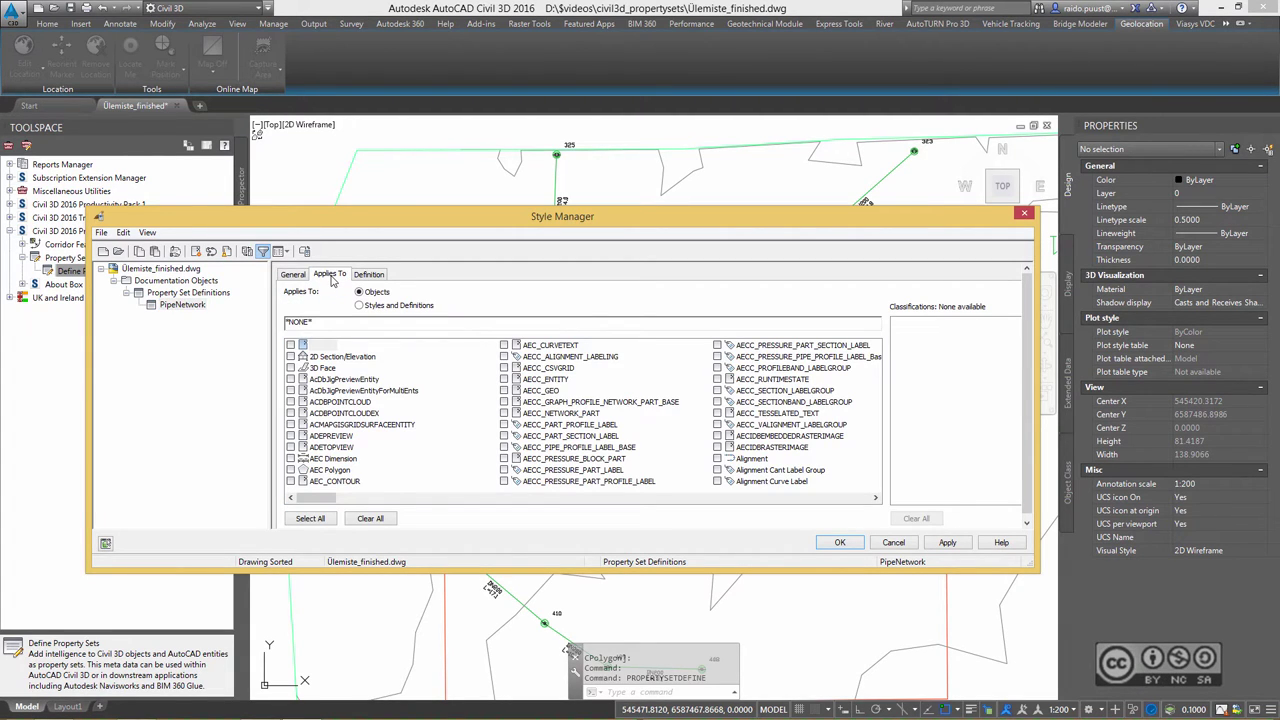
drag(322, 499, 614, 526)
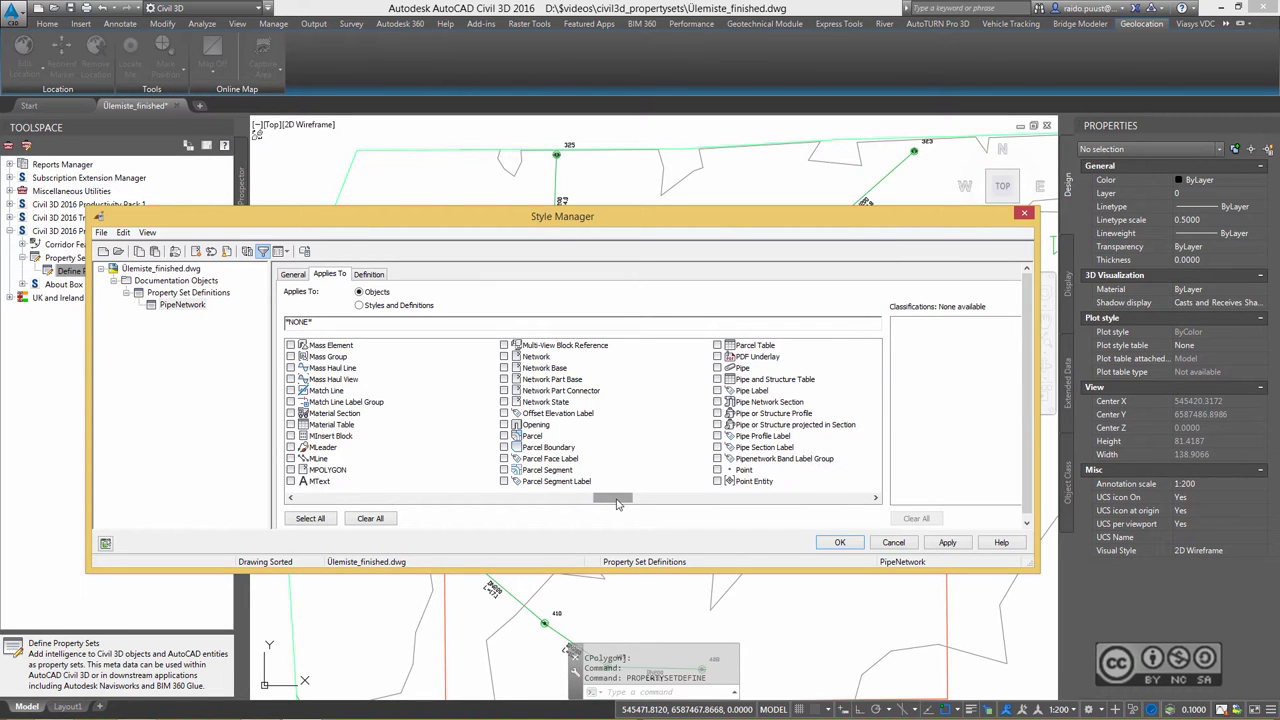
mouse_move(618, 503)
mouse_down()
mouse_move(594, 503)
mouse_move(622, 503)
mouse_up()
click(718, 368)
click(370, 278)
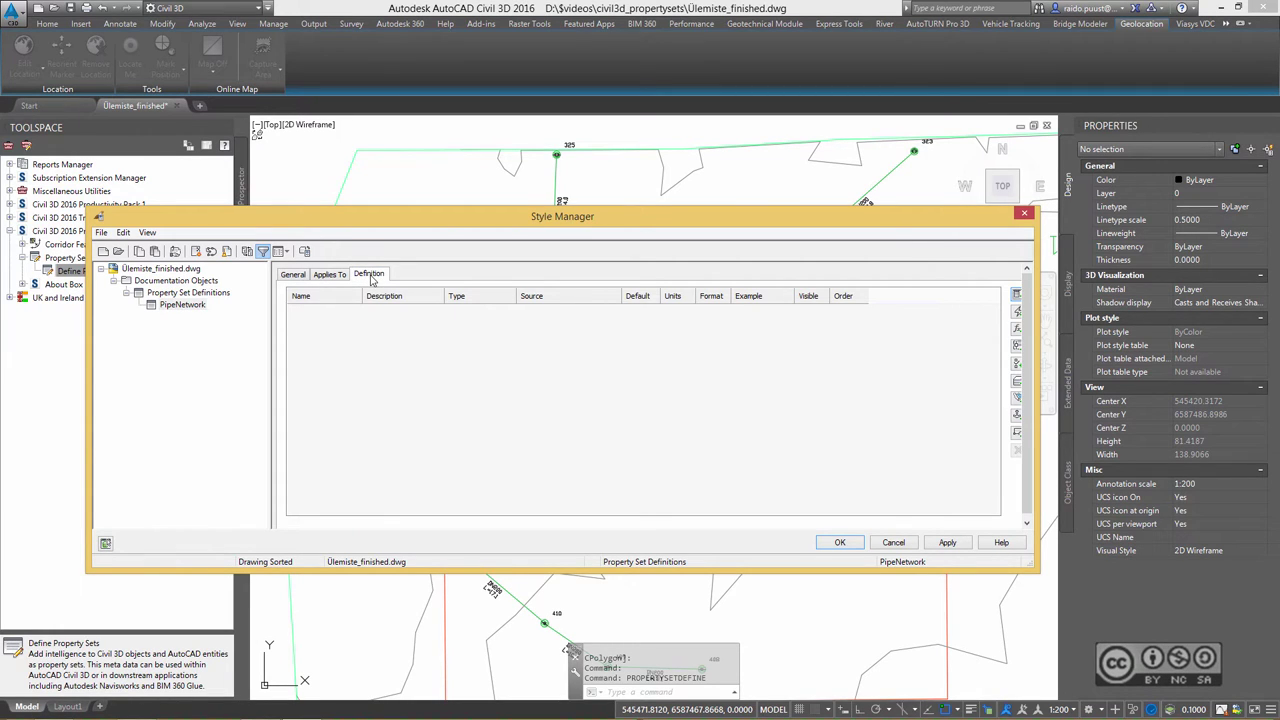
Step: Add a manual property named Paigaldus_aasta to PipeNetwork
drag(1038, 334, 1064, 335)
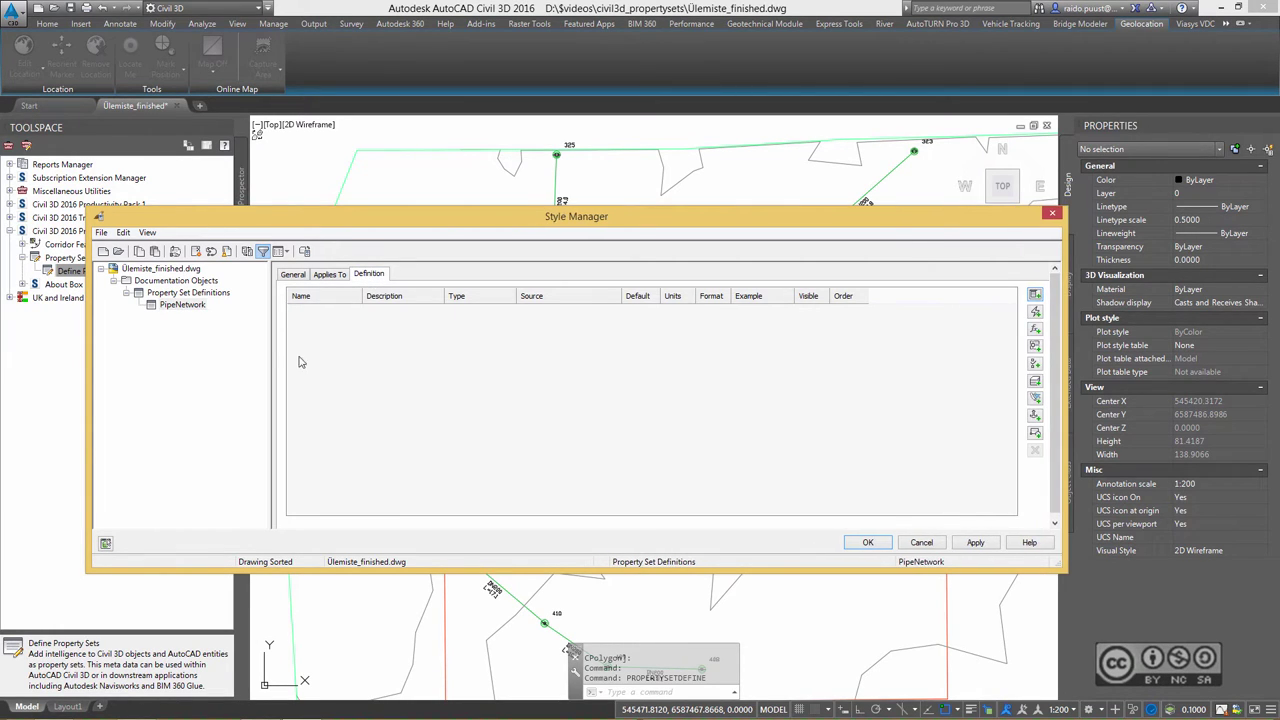
drag(269, 348, 239, 350)
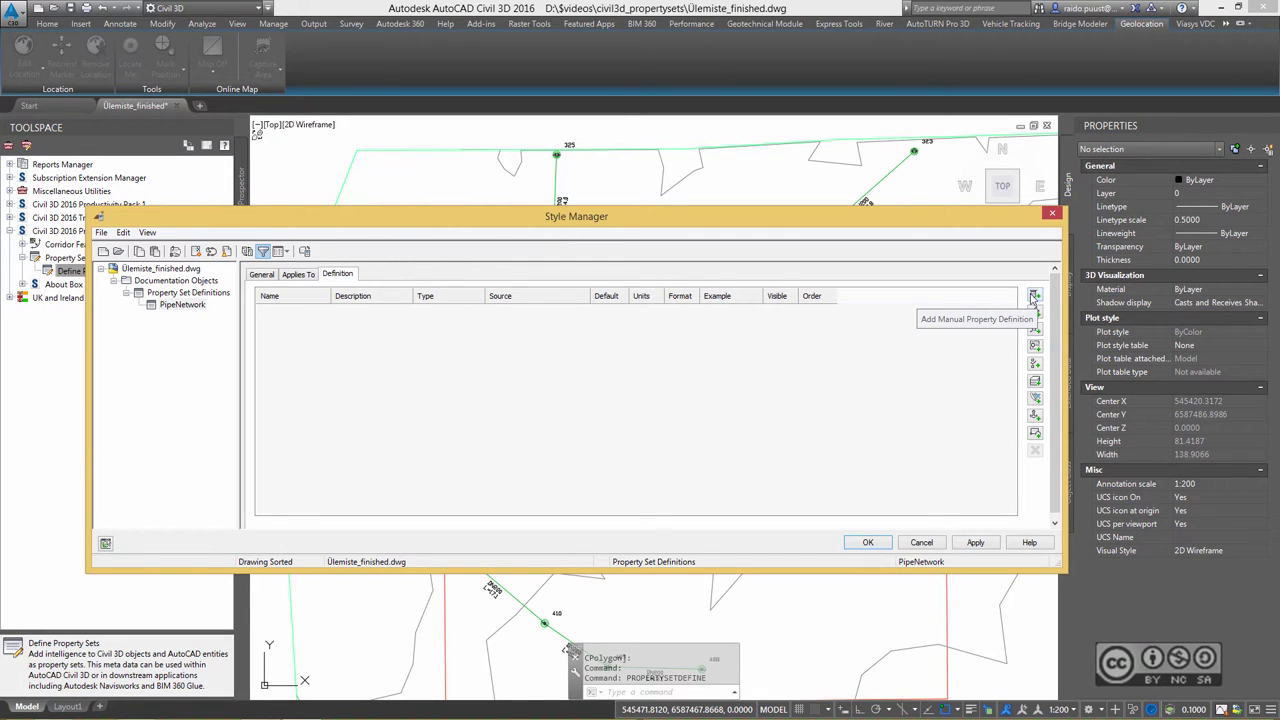
click(1035, 297)
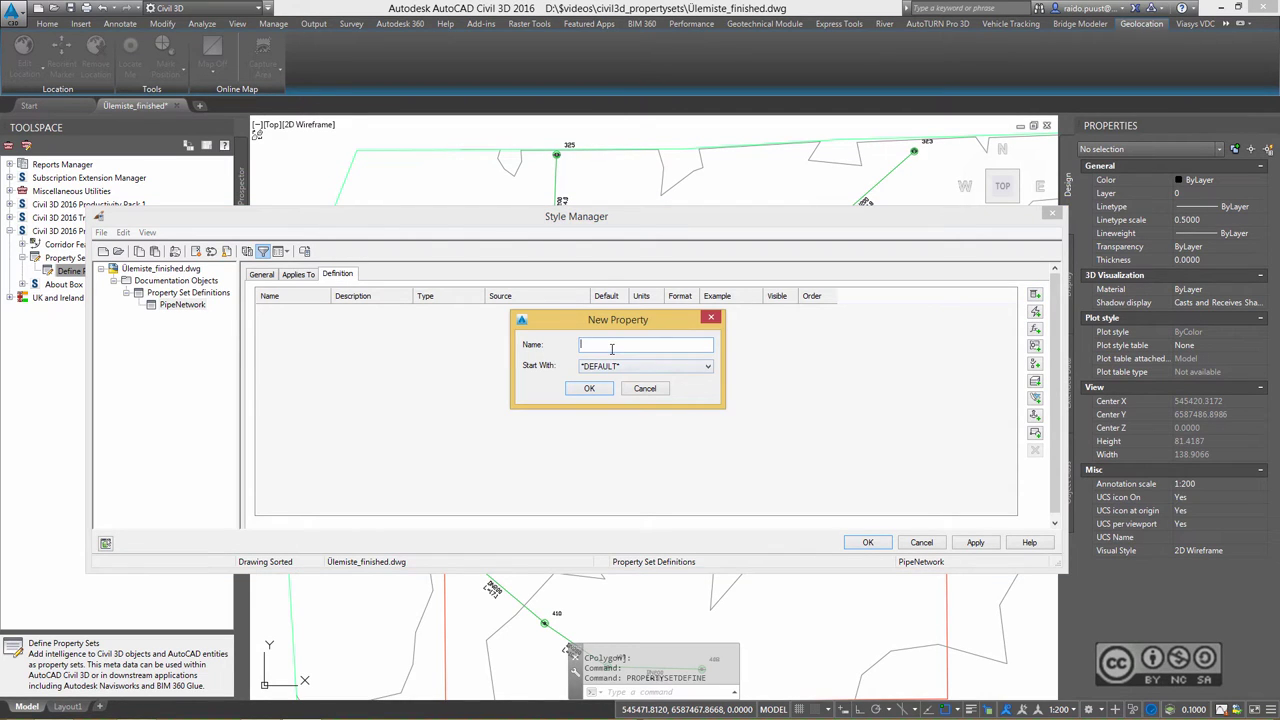
text(Paiga)
text(ldus)
text(aasta)
click(612, 344)
text(_)
key(End)
click(587, 388)
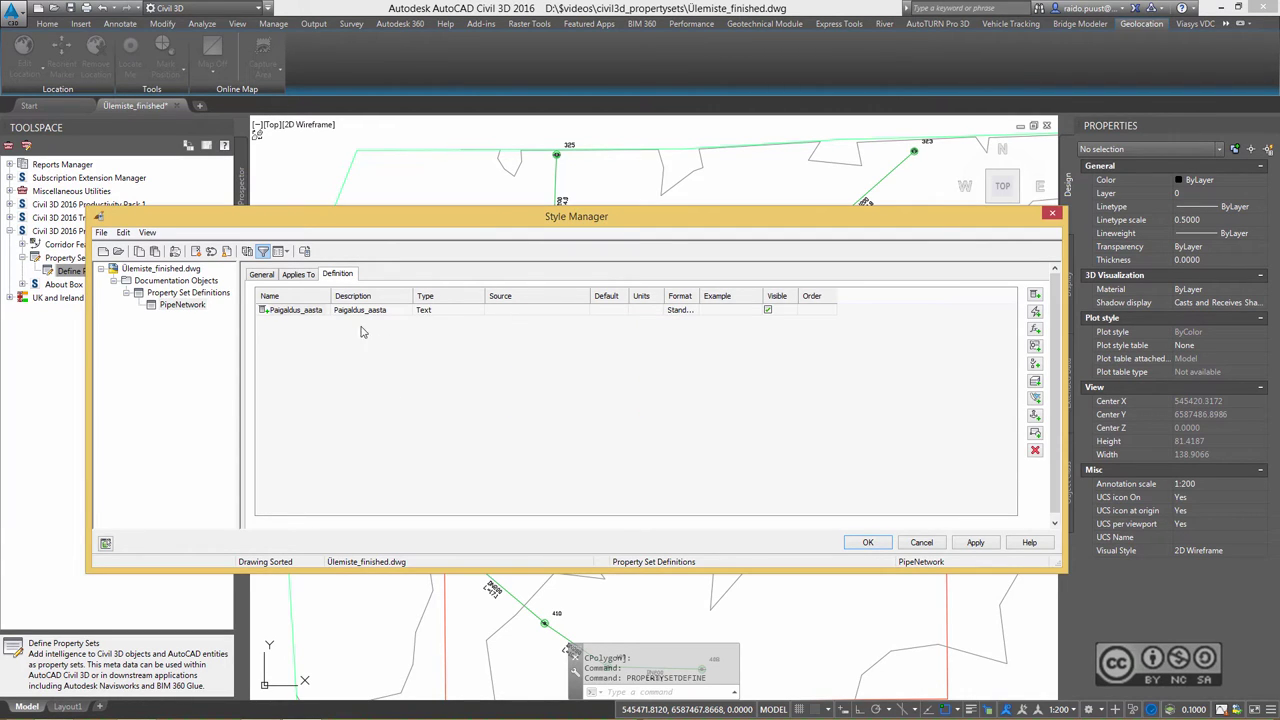
Step: Set Paigaldus_aasta's type to Integer with default value 2016
click(433, 311)
click(433, 311)
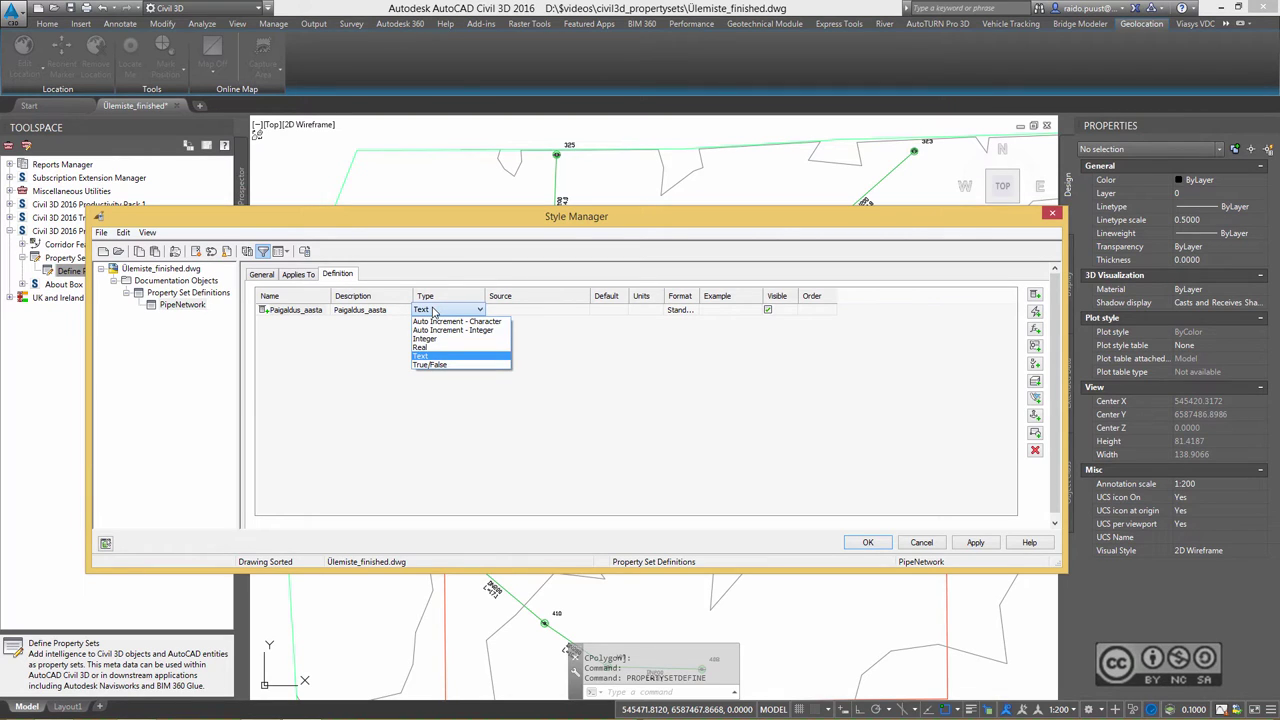
click(427, 339)
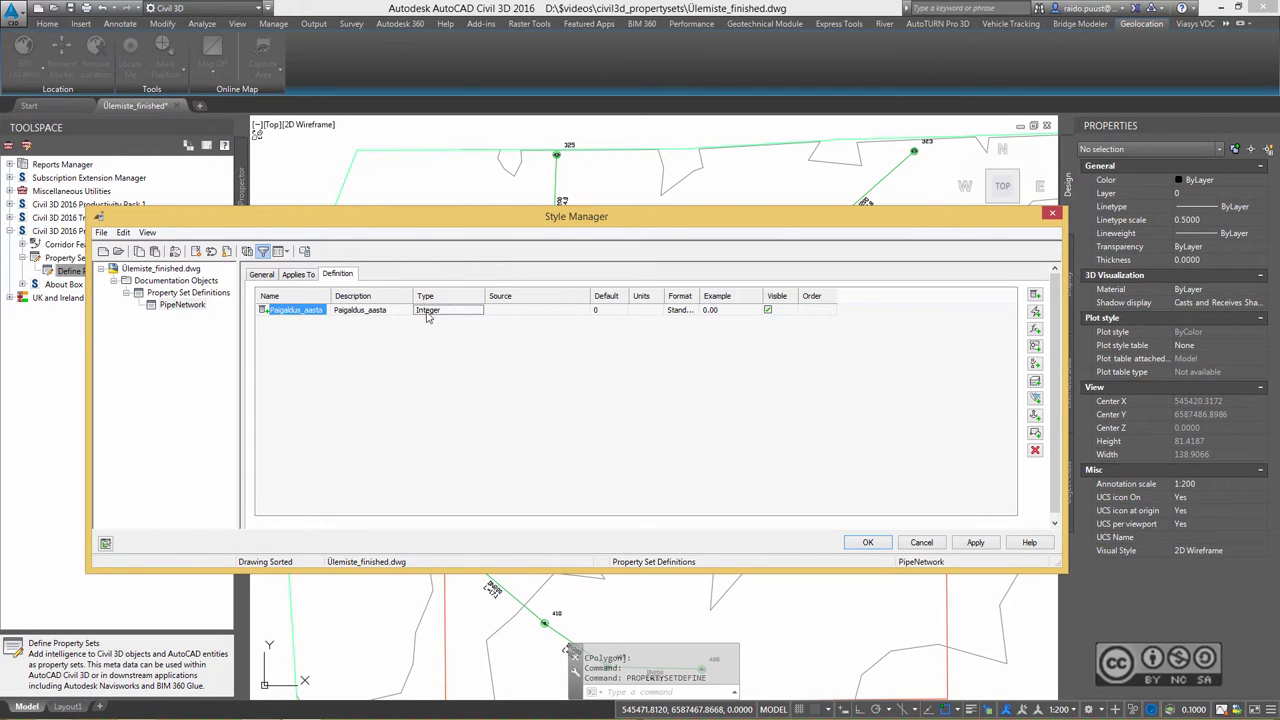
click(608, 310)
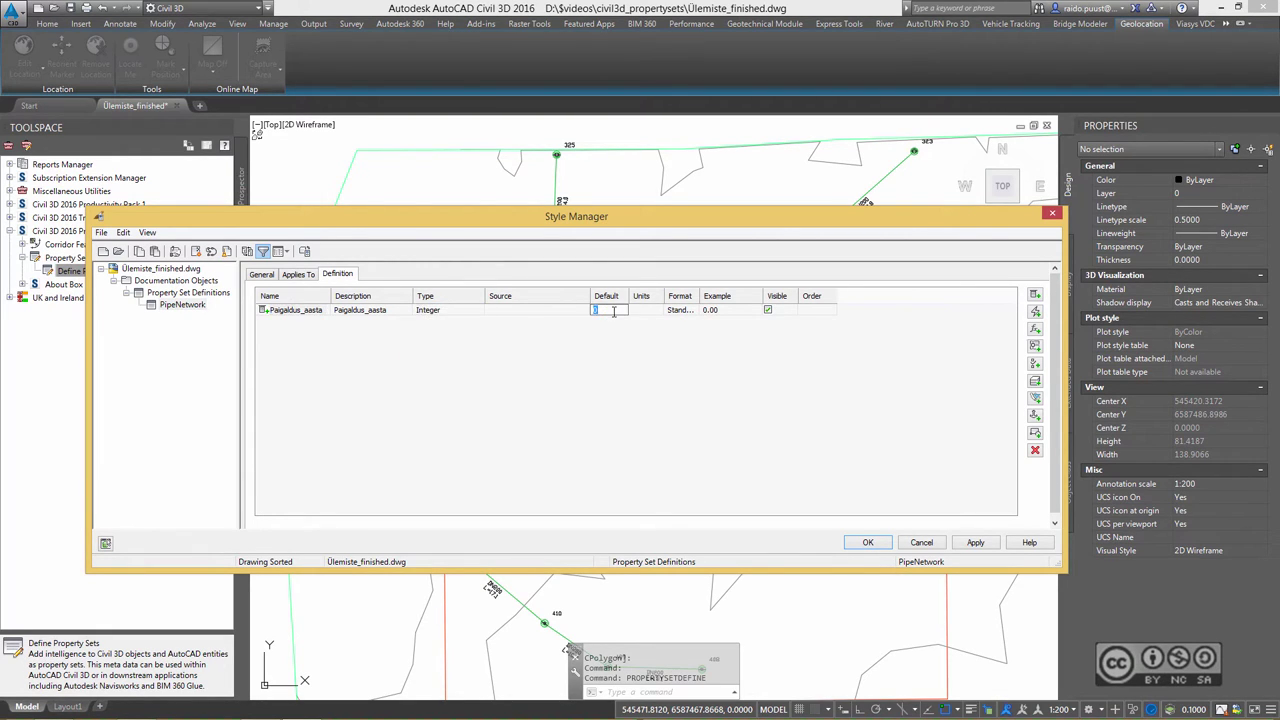
text(201)
text(6)
Step: Create another property set definition named Polyline
click(186, 293)
right_click(186, 293)
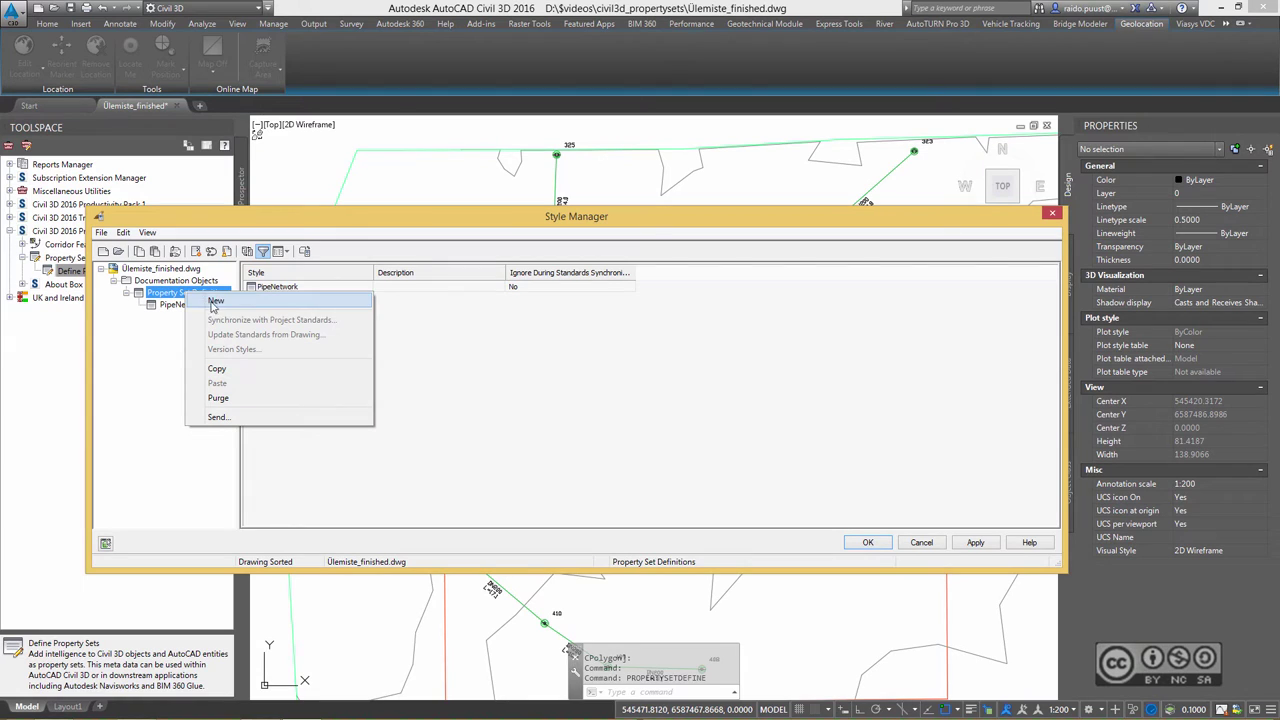
click(215, 301)
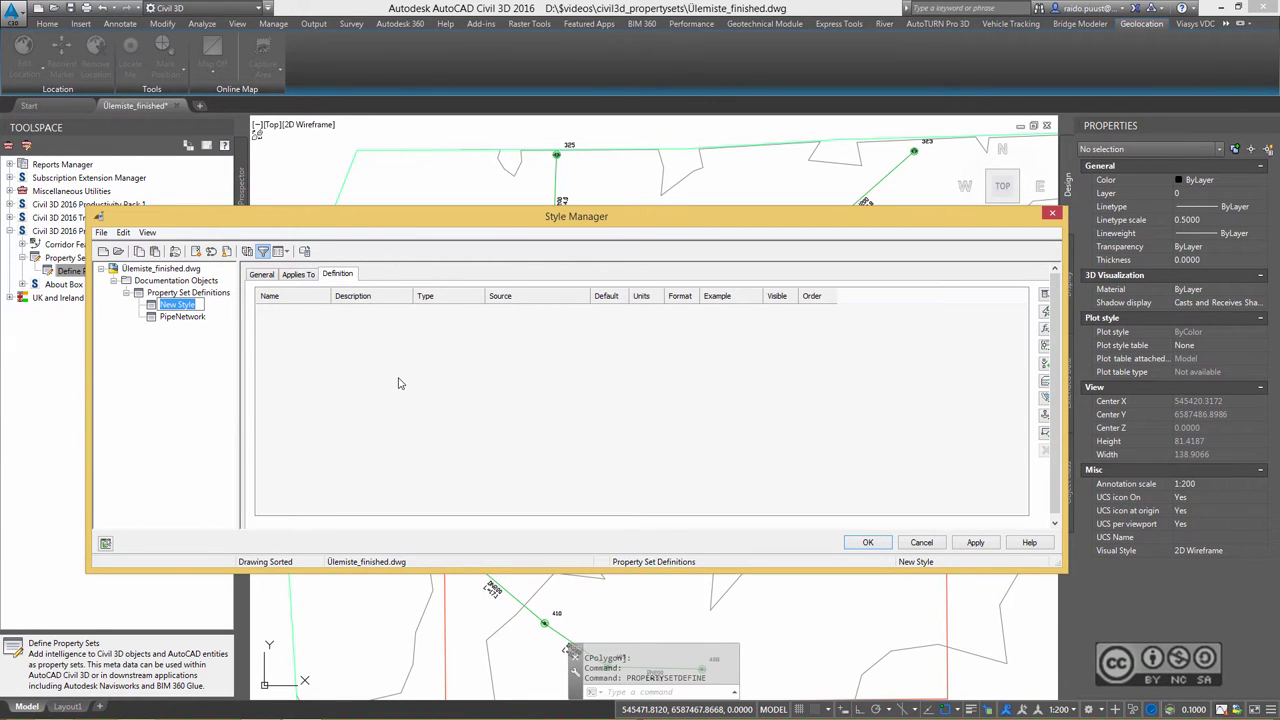
text(Polyline)
key(Return)
Step: Make the Polyline definition apply to Polyline objects and view its Definition tab
click(304, 277)
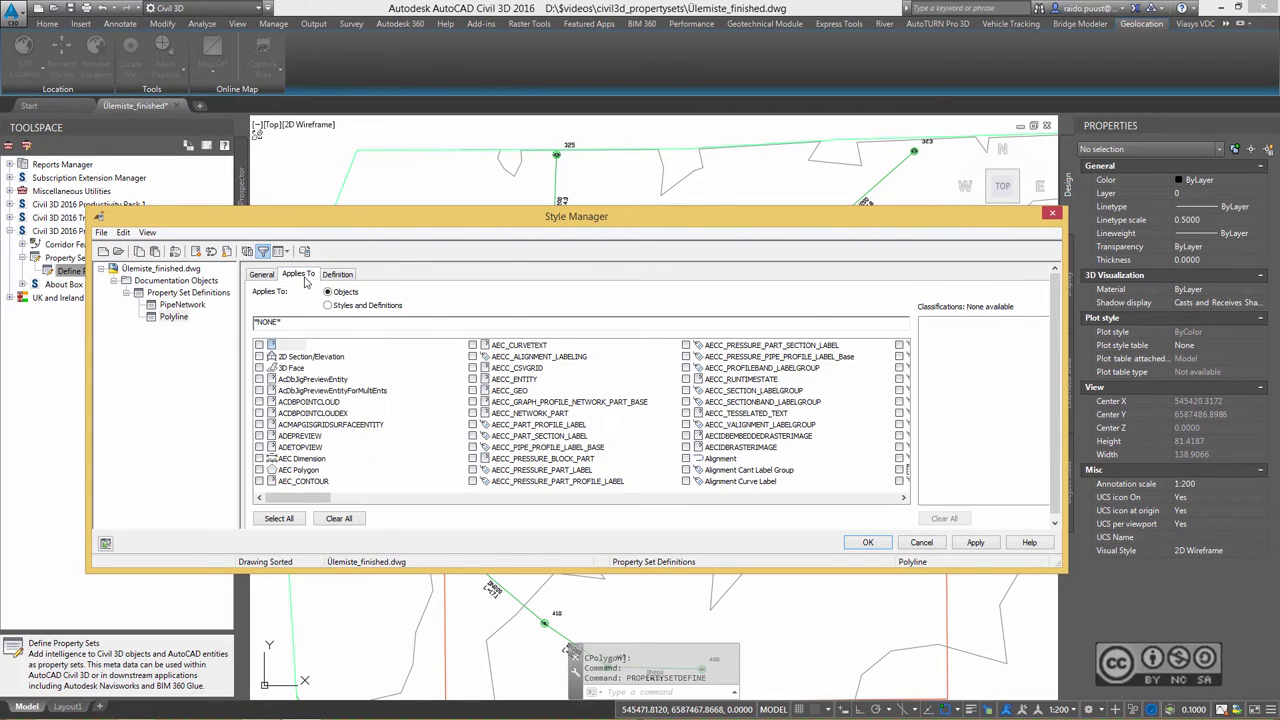
click(339, 276)
click(306, 278)
drag(322, 497, 652, 515)
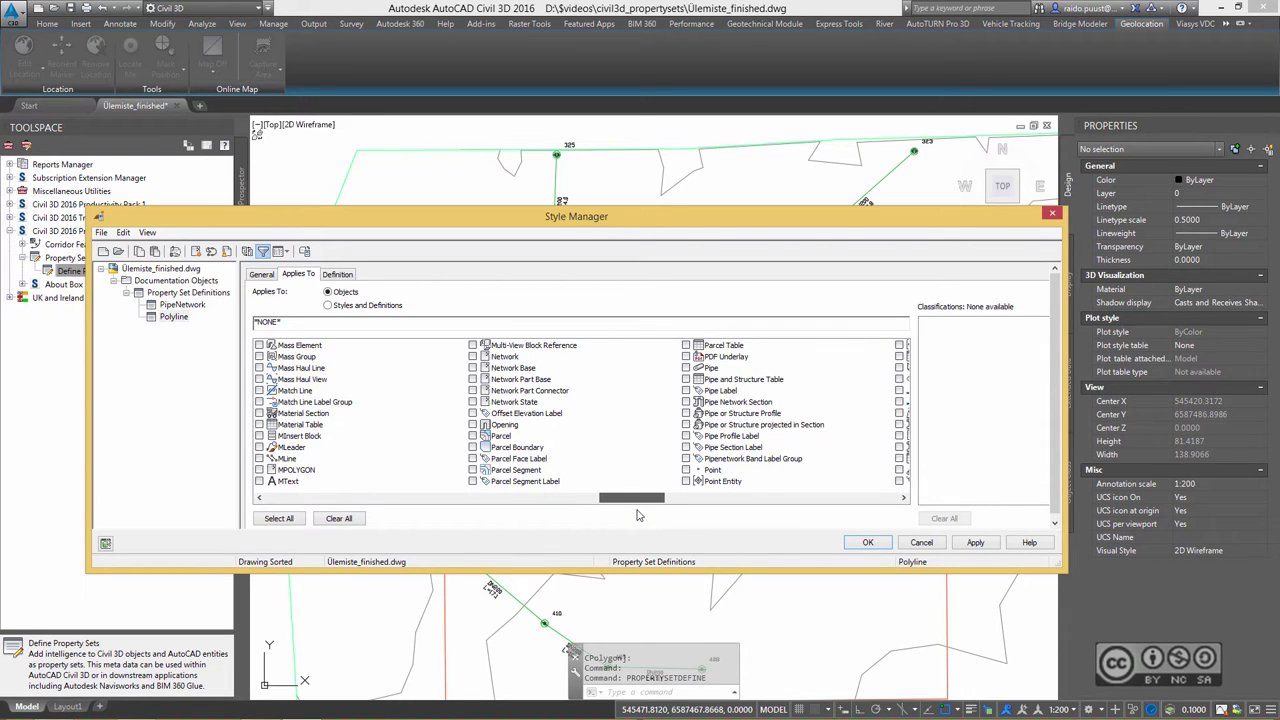
click(686, 391)
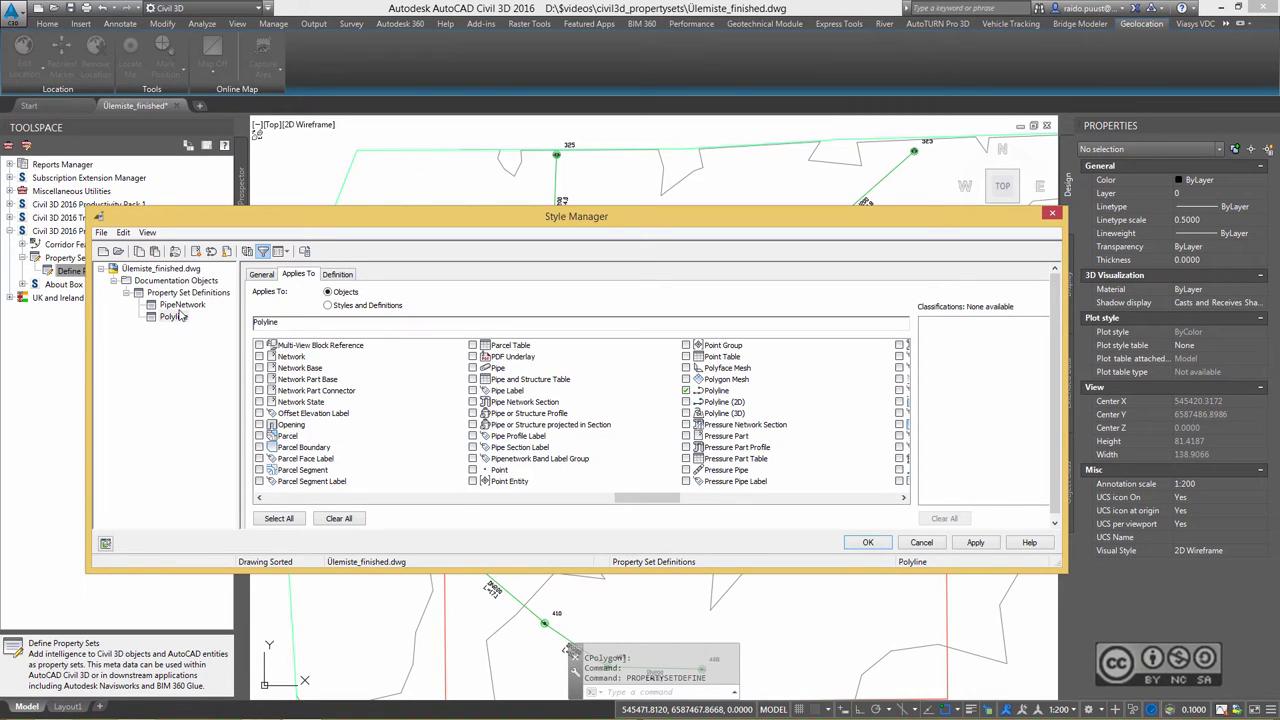
click(338, 276)
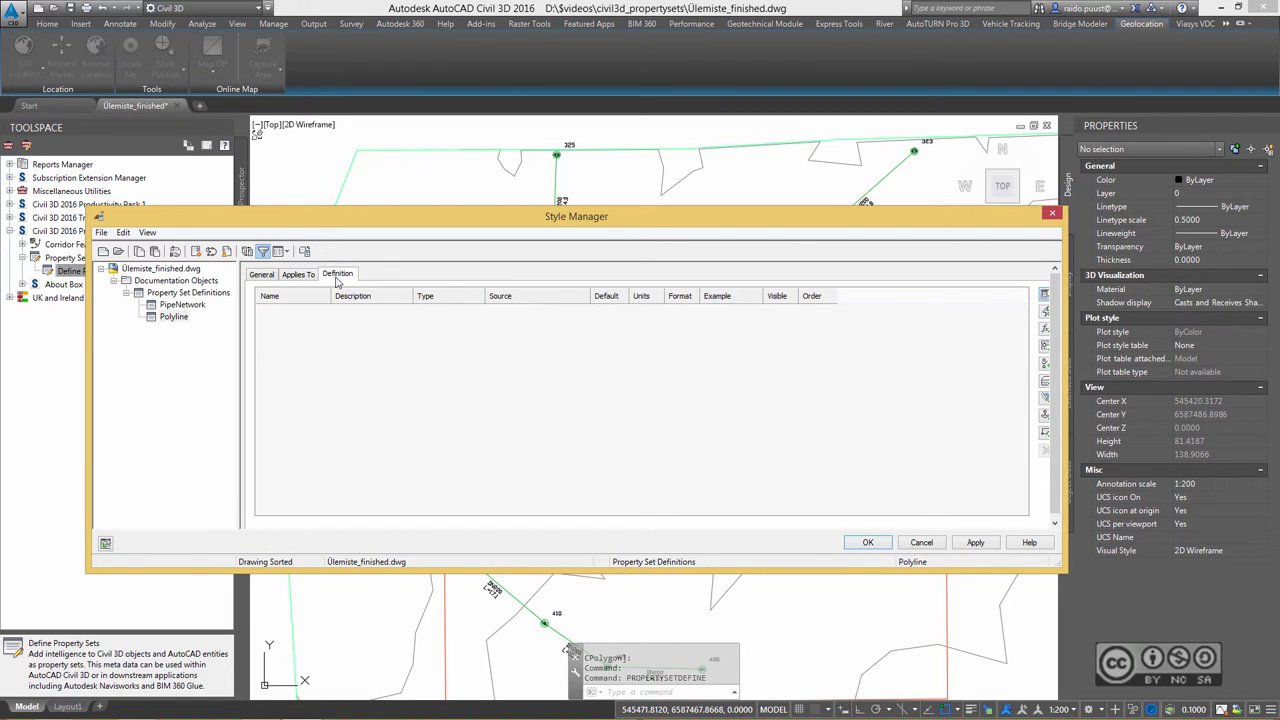
Step: Open and dismiss the Automatic Property Source list without adding anything
drag(1066, 318, 1089, 311)
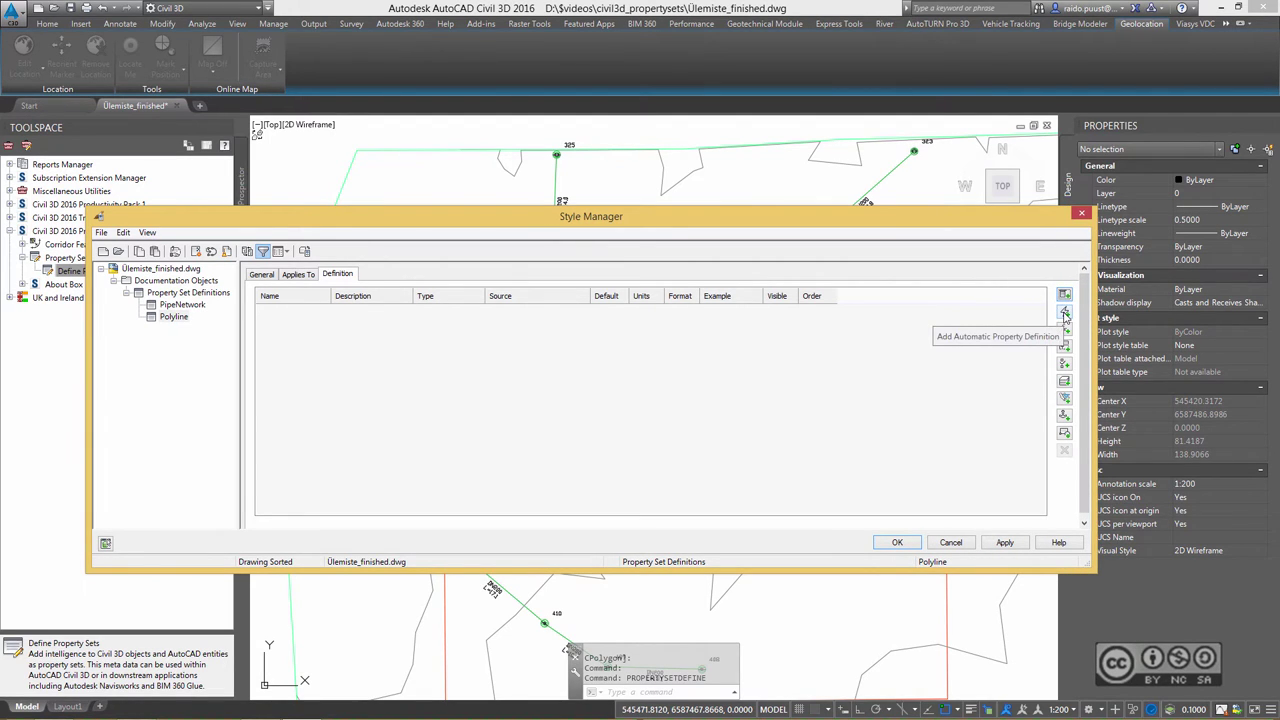
click(1065, 313)
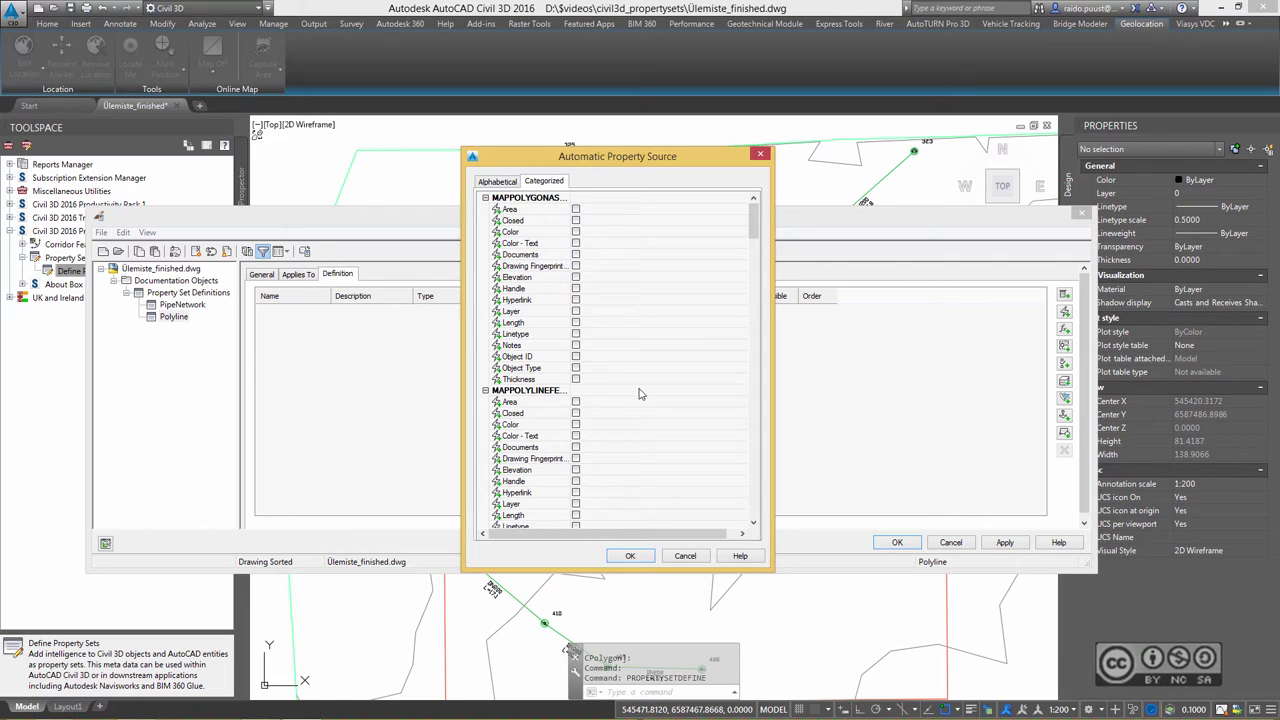
drag(757, 218, 757, 222)
drag(692, 161, 683, 168)
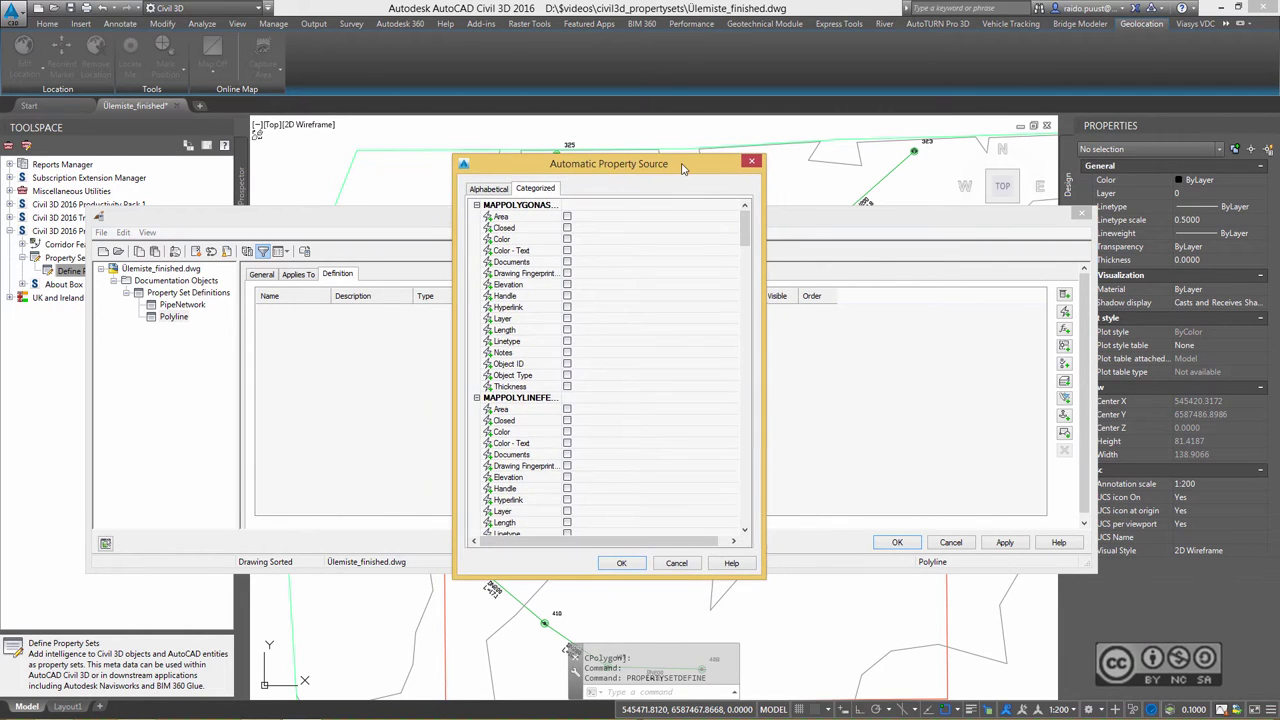
click(621, 563)
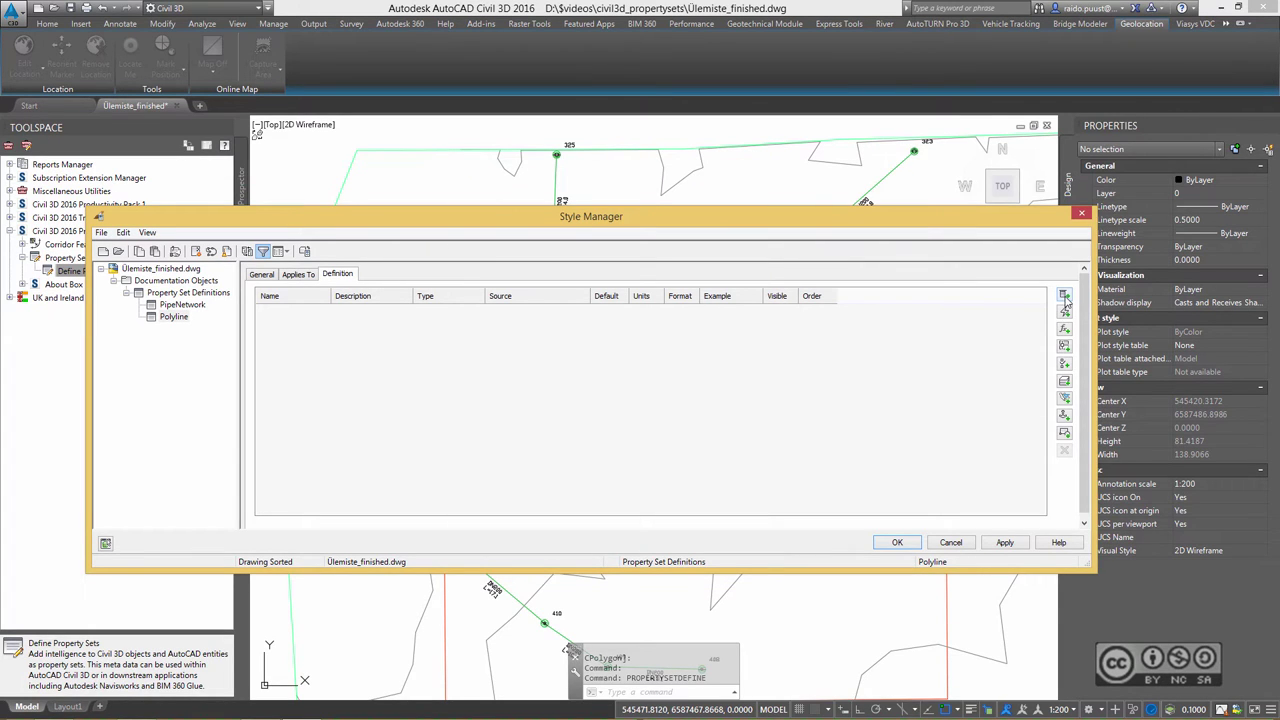
Step: Add a manual text property Aadress to Polyline, apply, and close Style Manager
click(1064, 295)
text(Aadress)
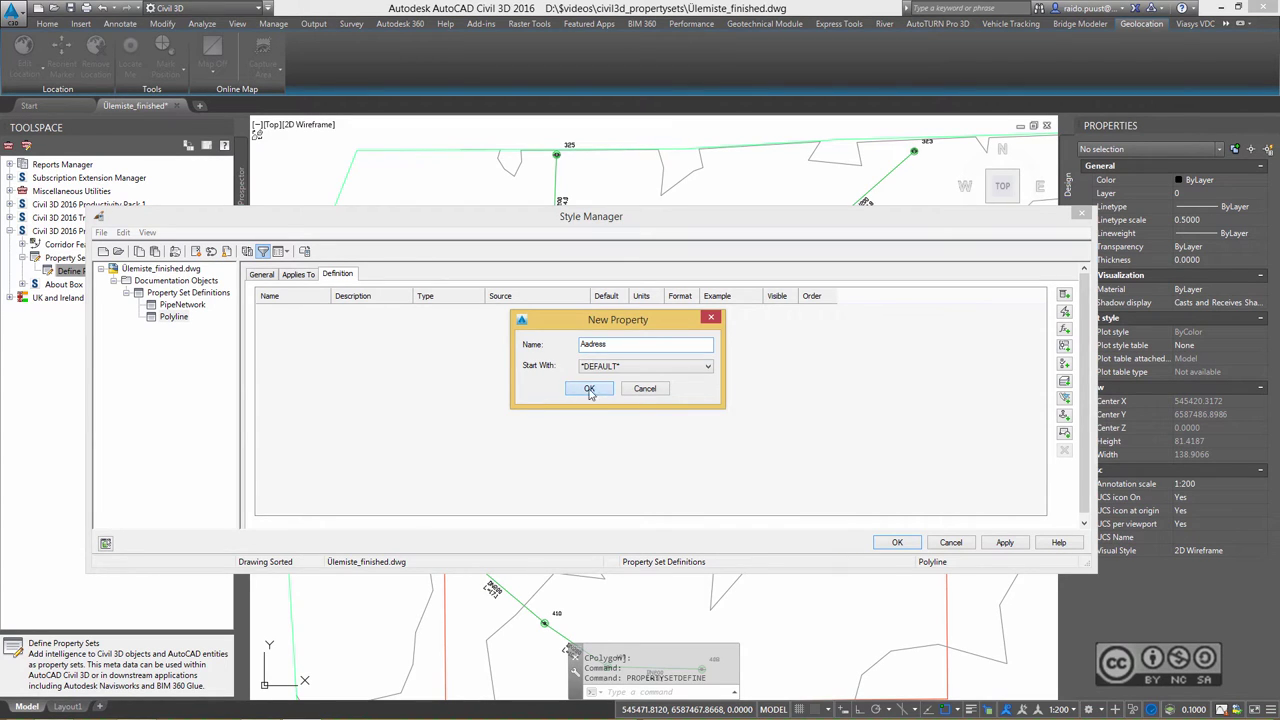
click(589, 388)
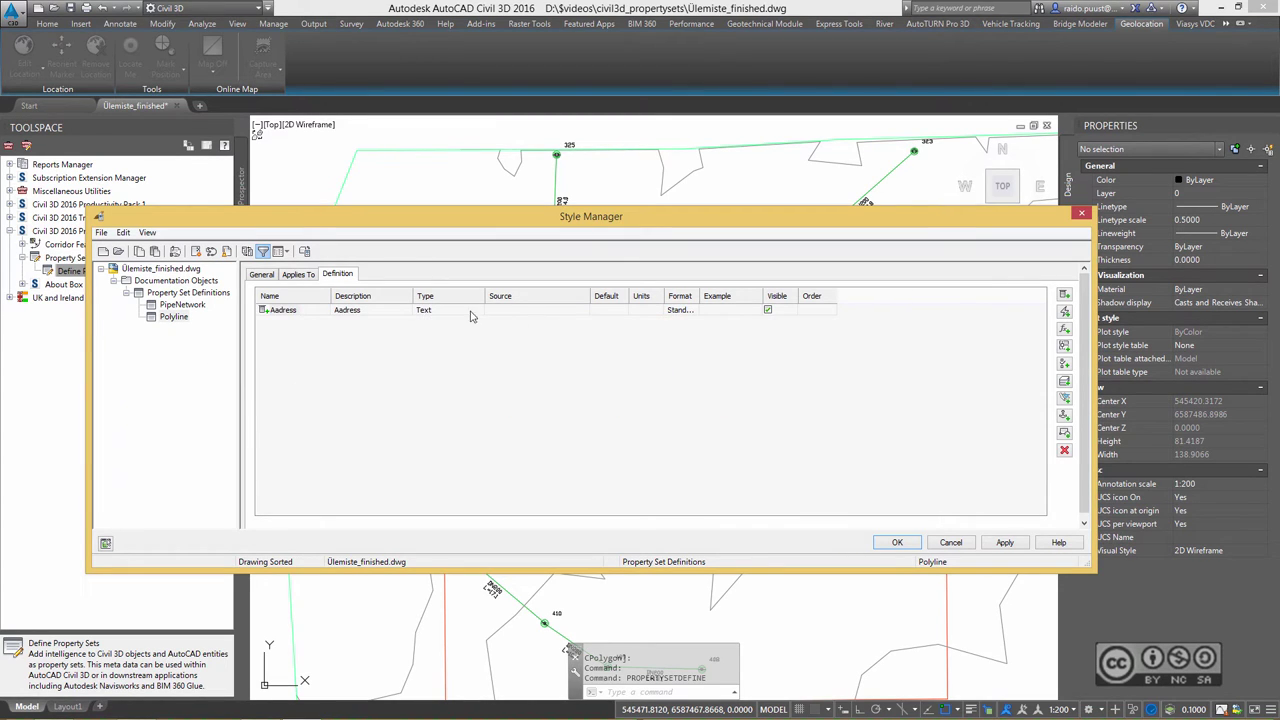
click(1005, 547)
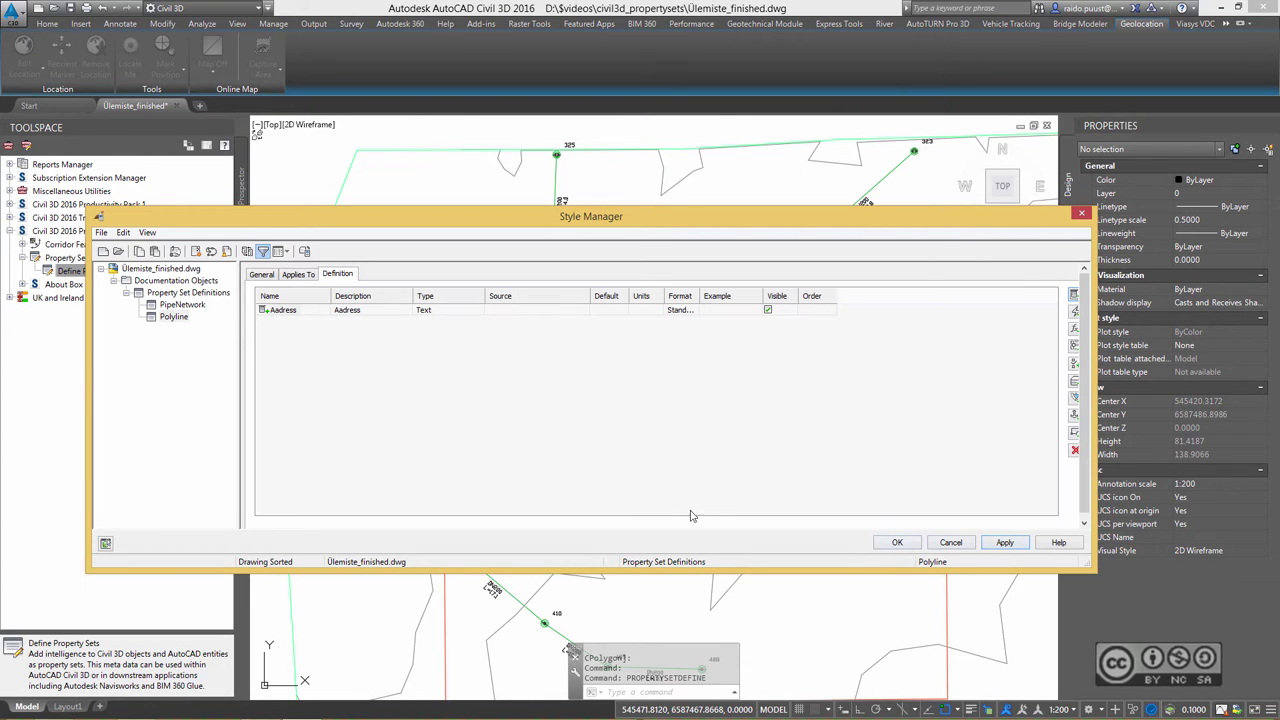
click(897, 543)
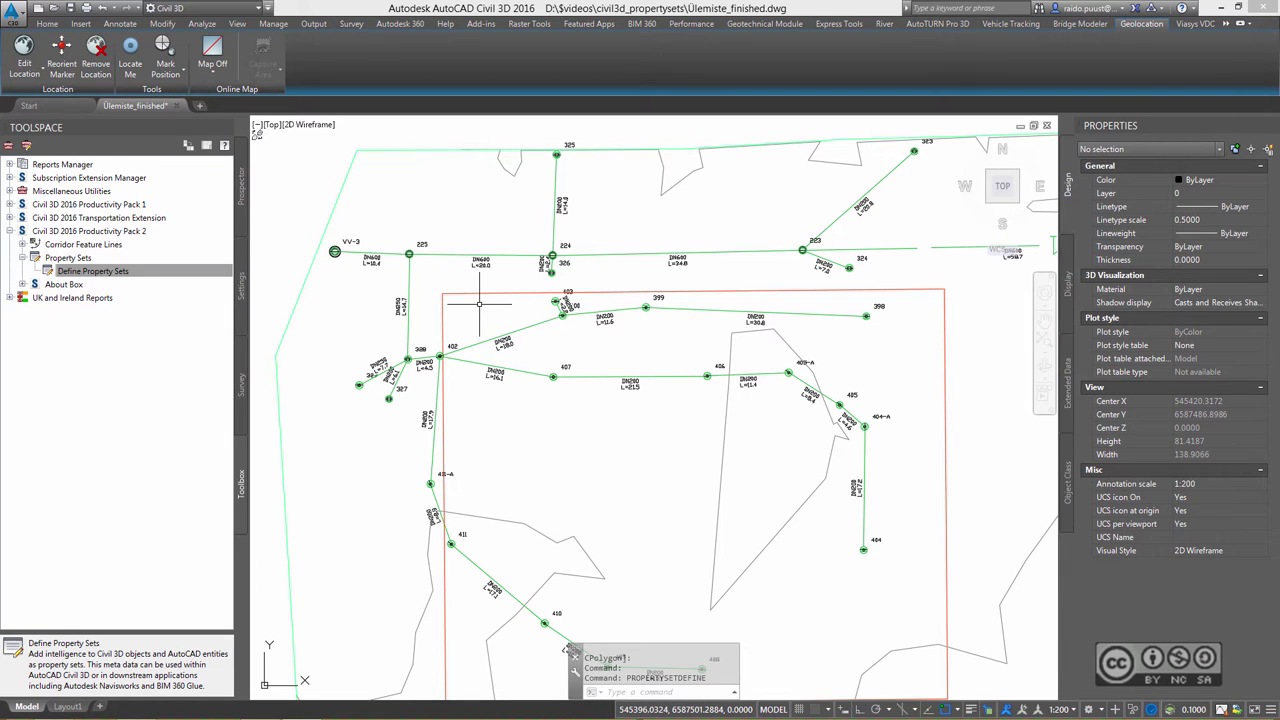
Step: Zoom to node 402 and select the DN200 L=18.0 pipe P-232
middle_drag(479, 303, 481, 324)
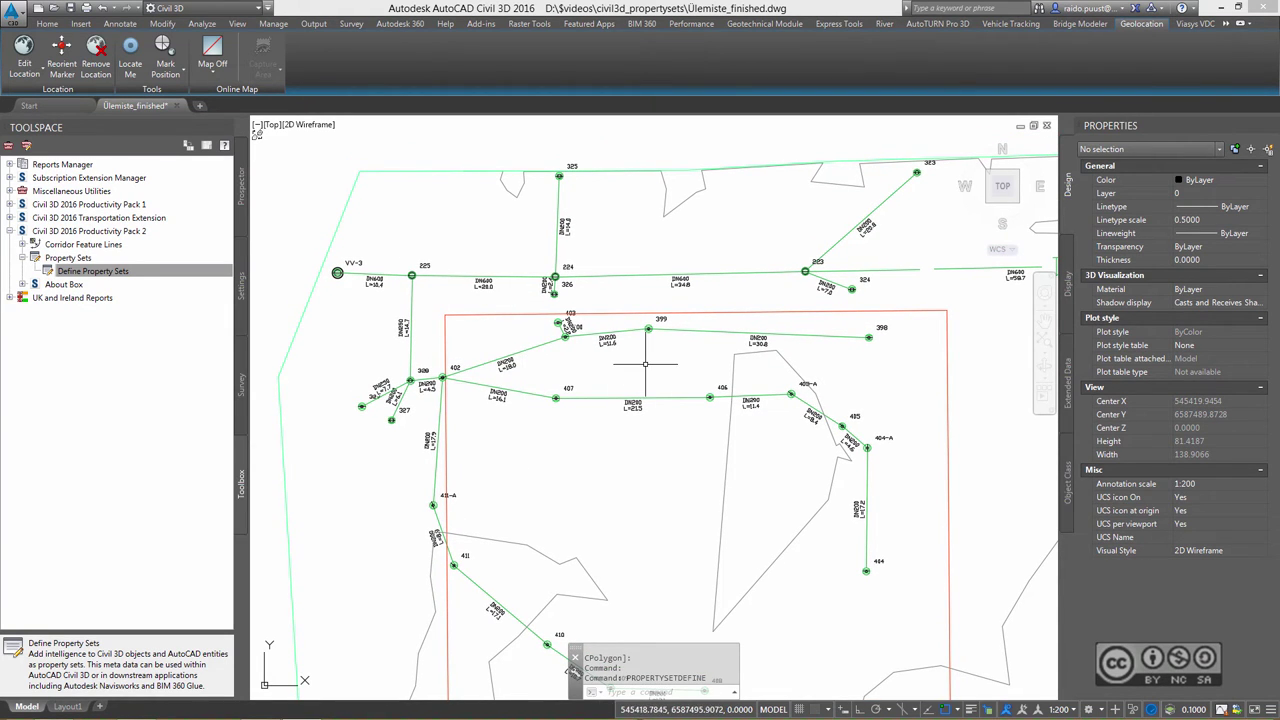
scroll(543, 363, up, 4)
mouse_move(599, 317)
middle_down()
mouse_move(669, 362)
mouse_move(571, 320)
middle_up()
scroll(669, 362, down, 4)
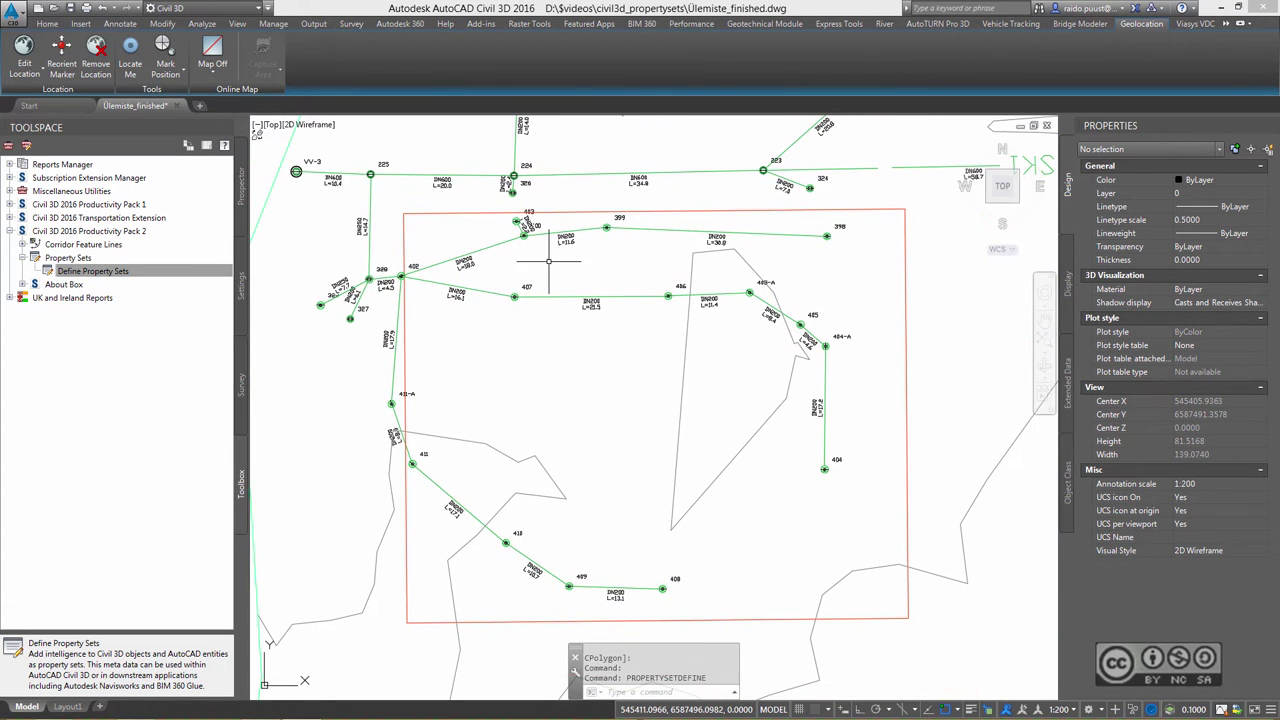
click(905, 272)
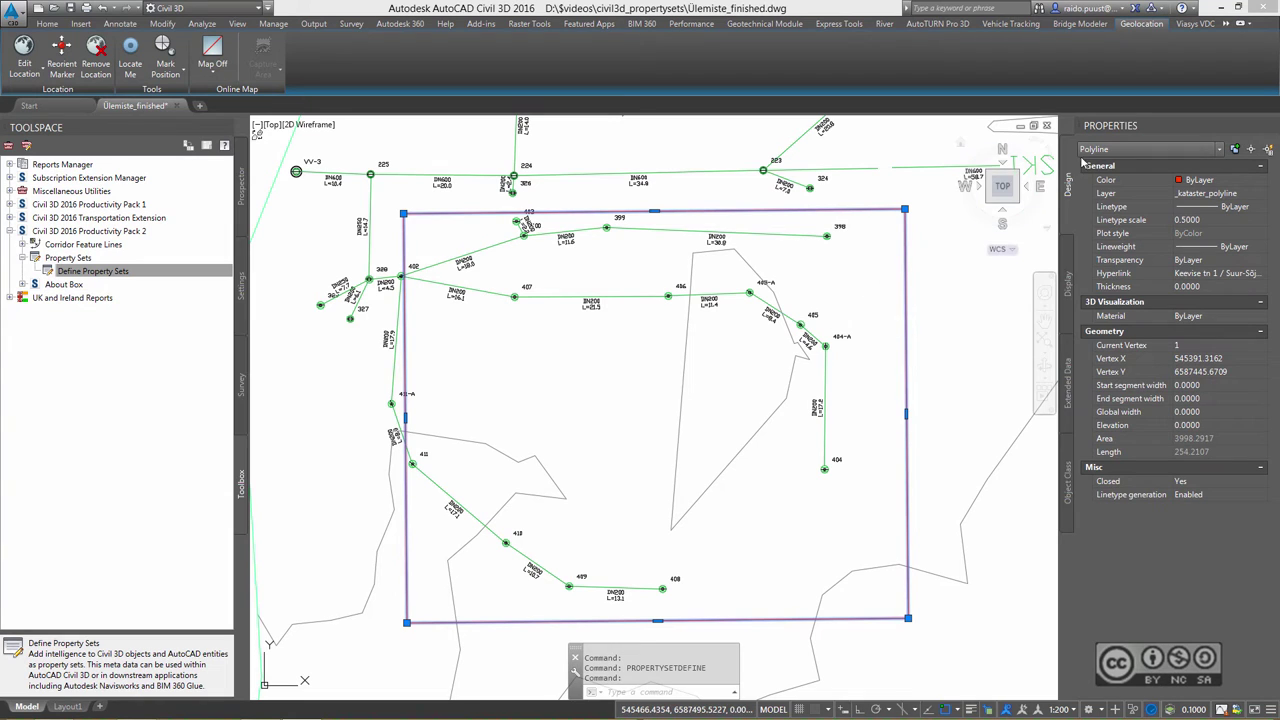
middle_drag(519, 355, 567, 389)
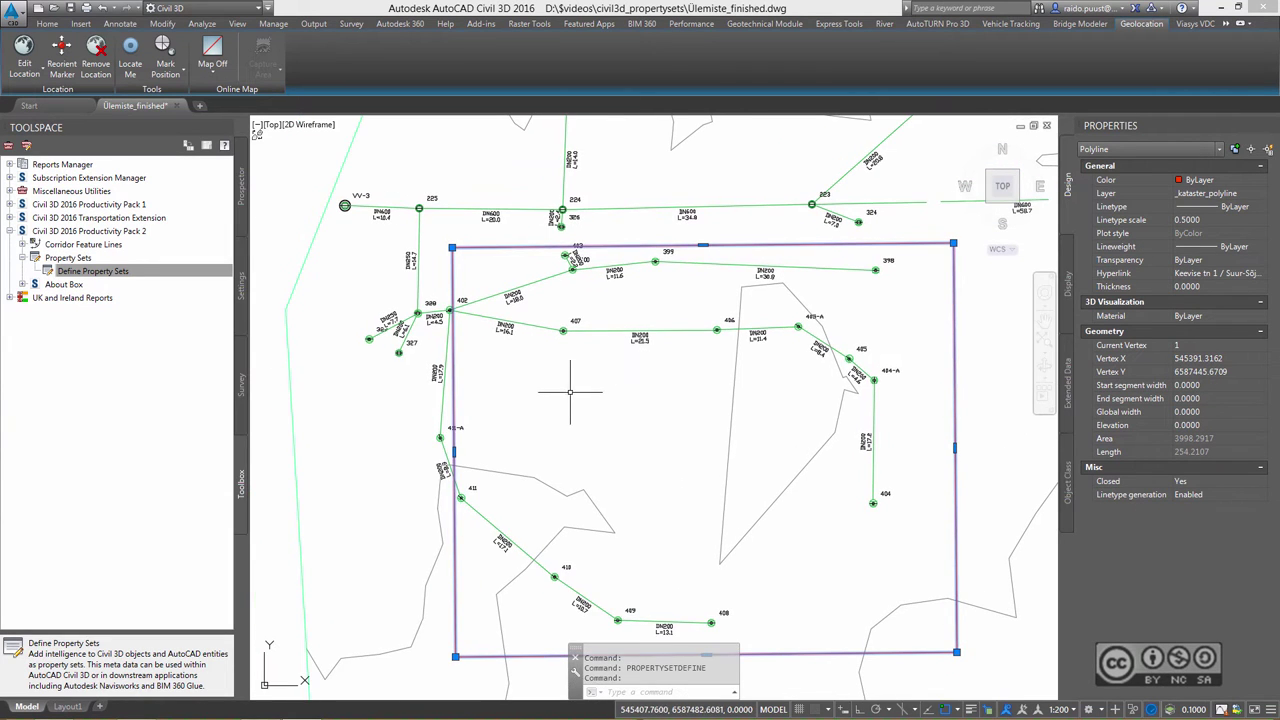
key(Escape)
scroll(520, 382, up, 2)
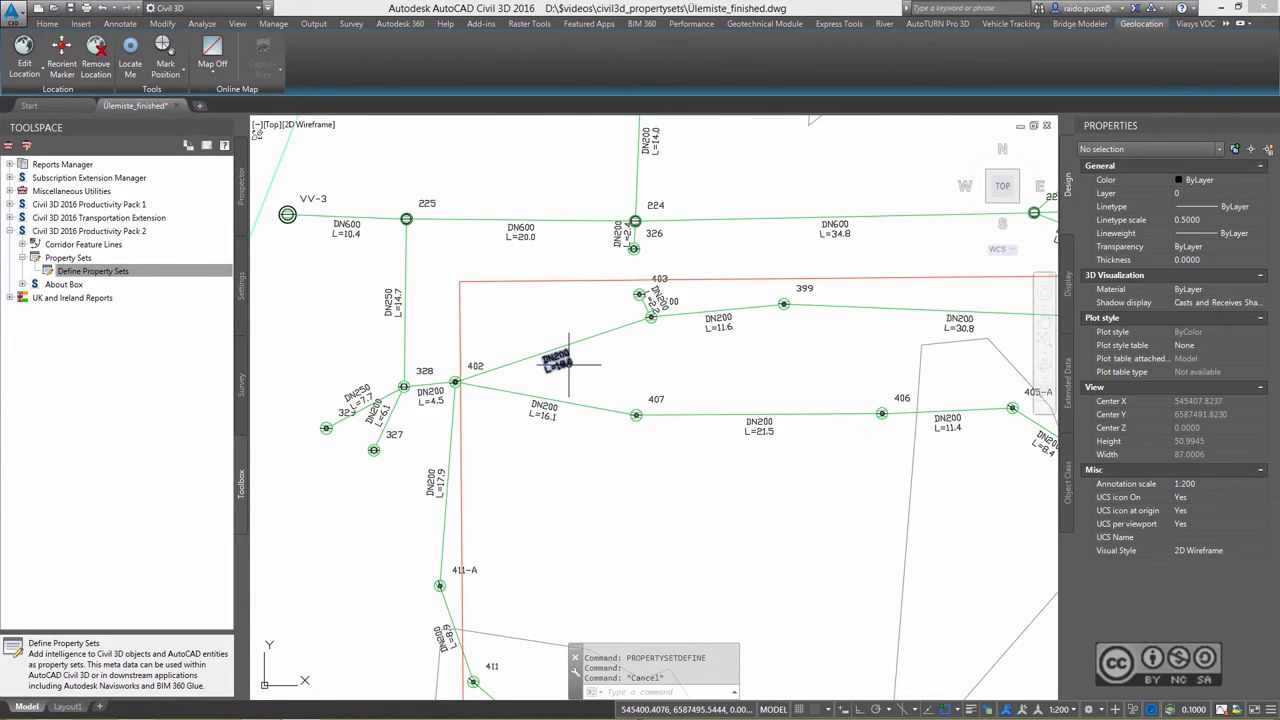
scroll(616, 363, up, 2)
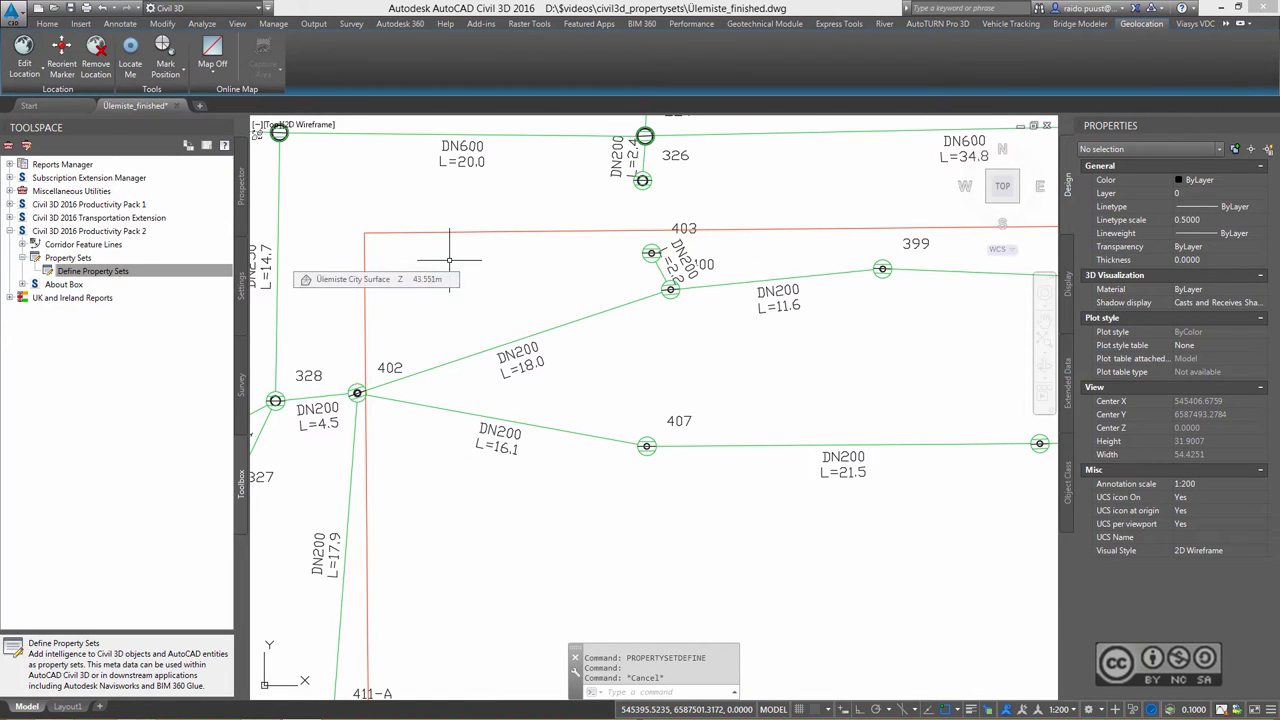
click(550, 328)
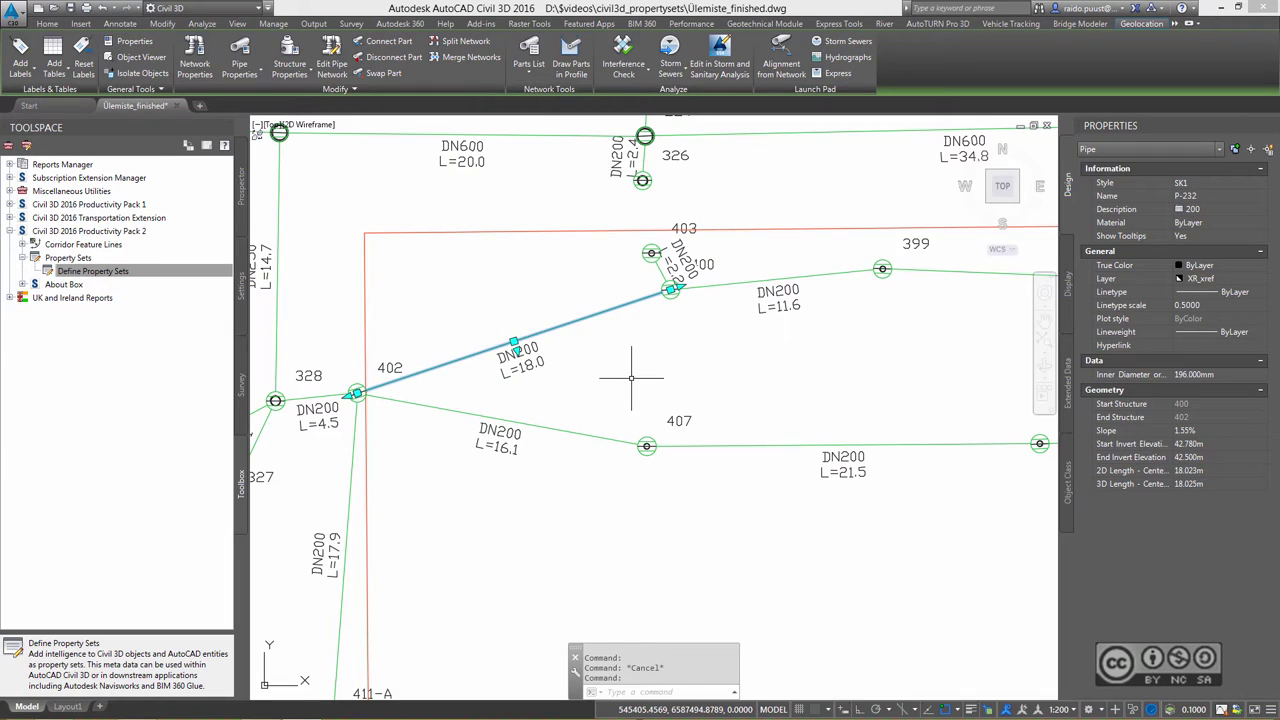
mouse_move(1043, 340)
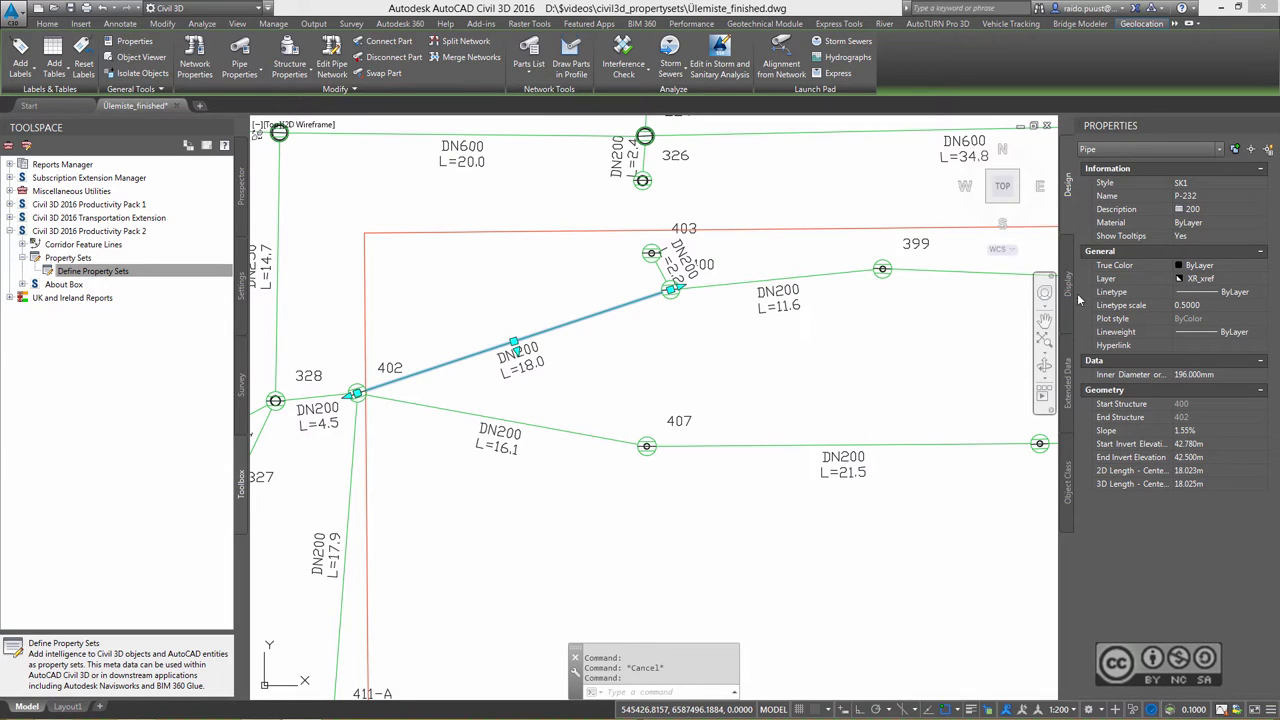
Step: Attach PipeNetwork to pipe P-232 via Extended Data, keeping Paigaldus_aasta 2016
click(1068, 380)
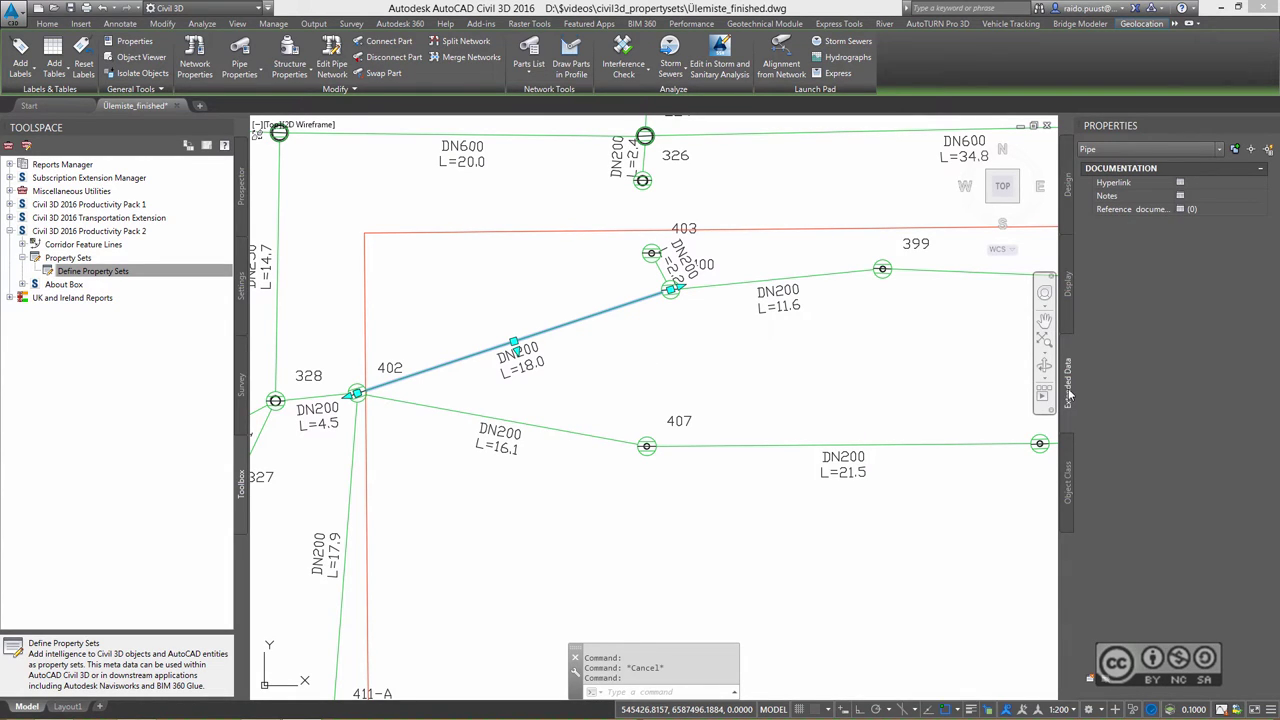
click(1090, 690)
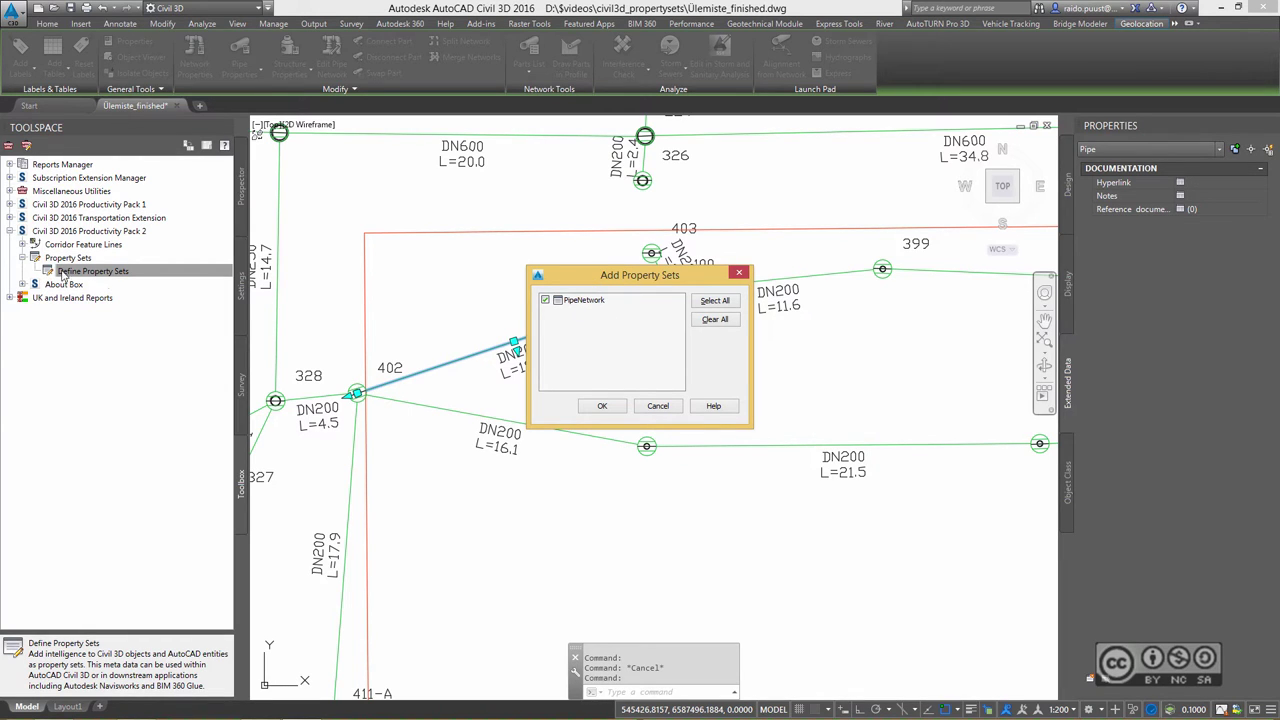
drag(620, 283, 702, 351)
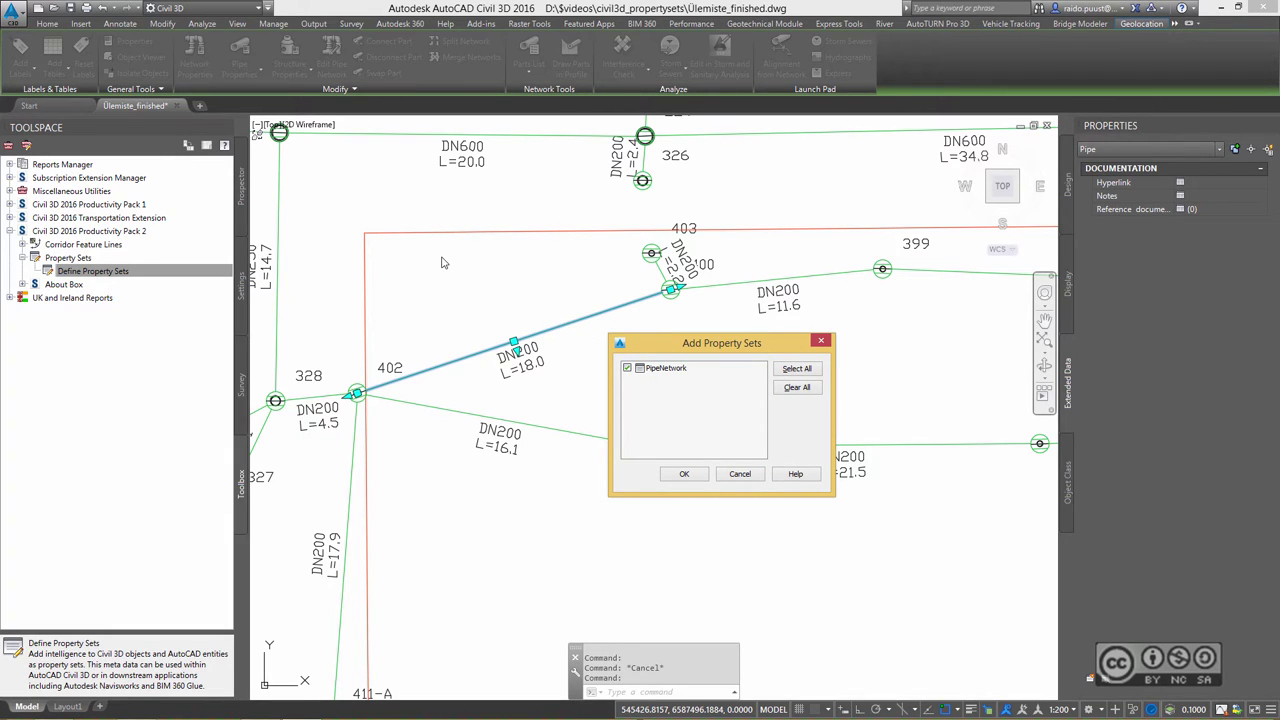
click(686, 475)
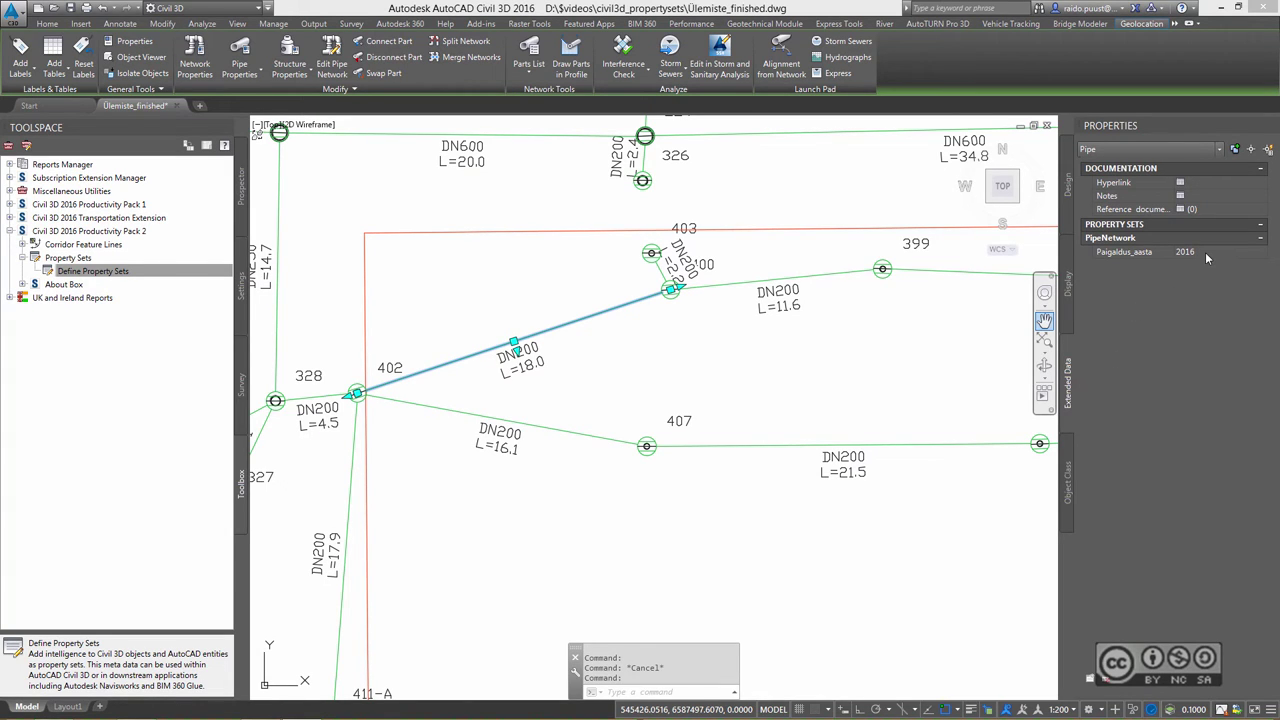
click(863, 423)
key(Escape)
Step: Select all 27 similar pipes and attach the PipeNetwork property set to them
click(736, 282)
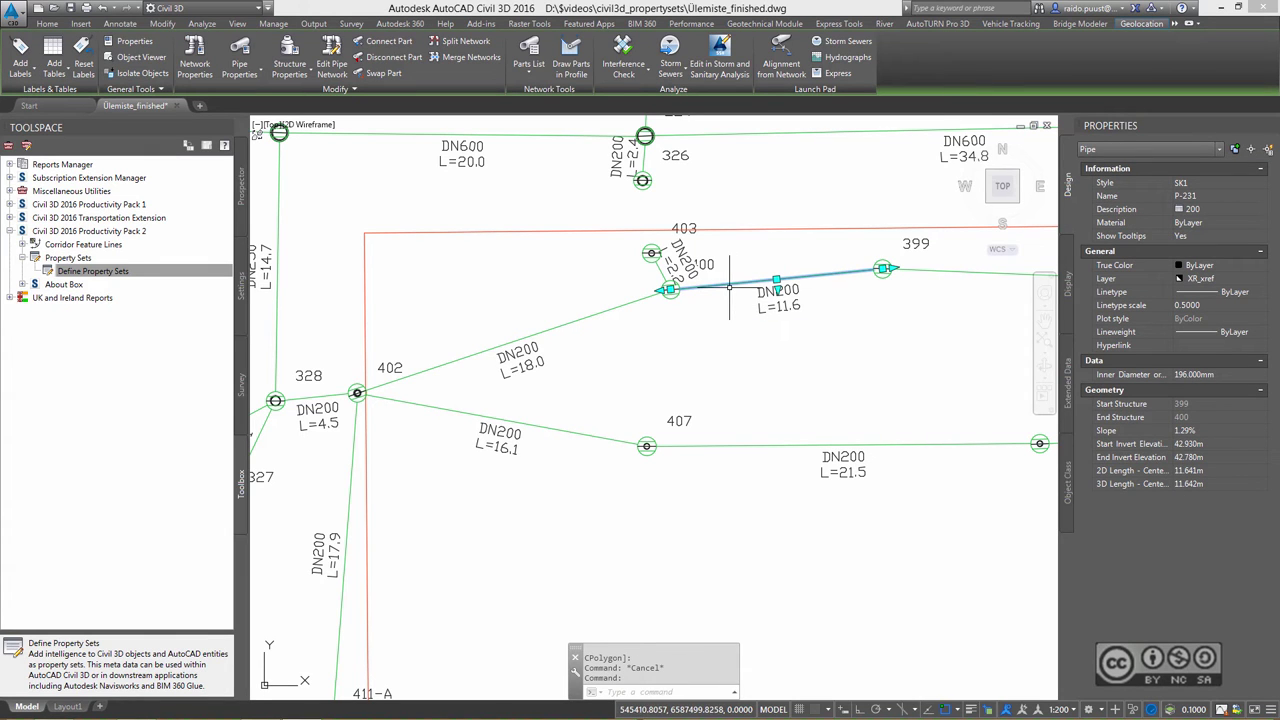
right_click(716, 293)
click(760, 583)
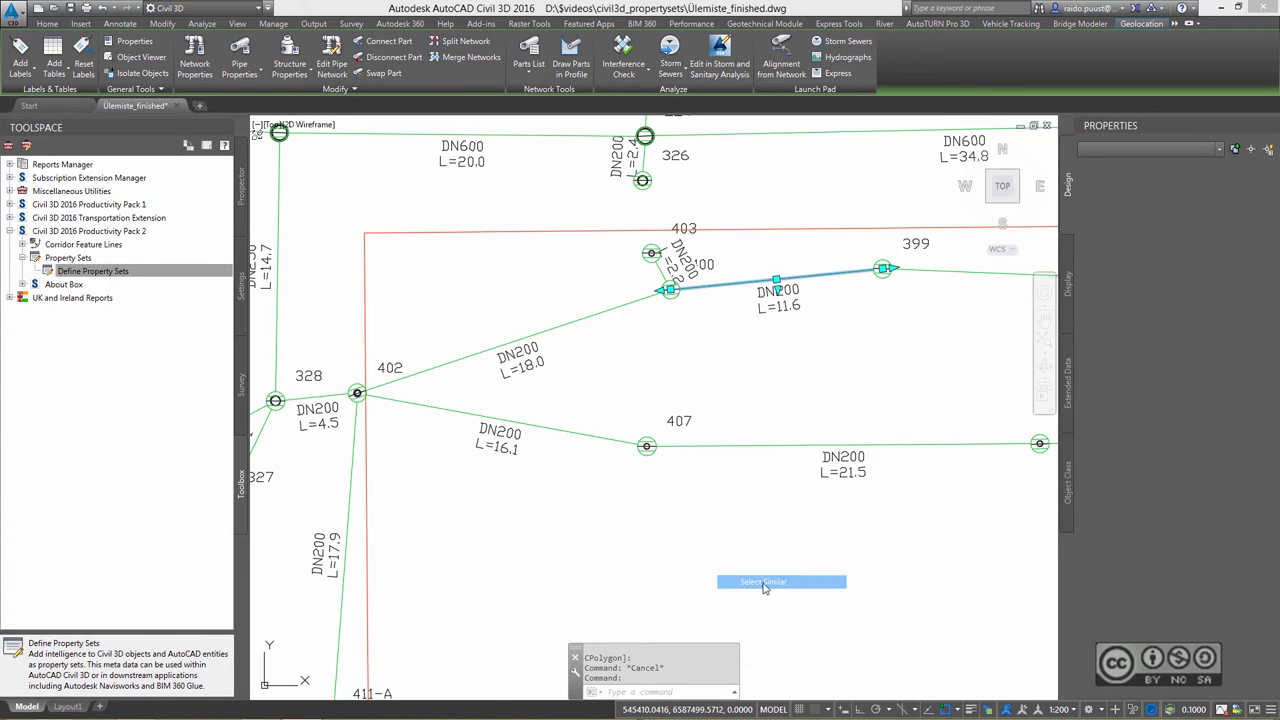
click(1090, 655)
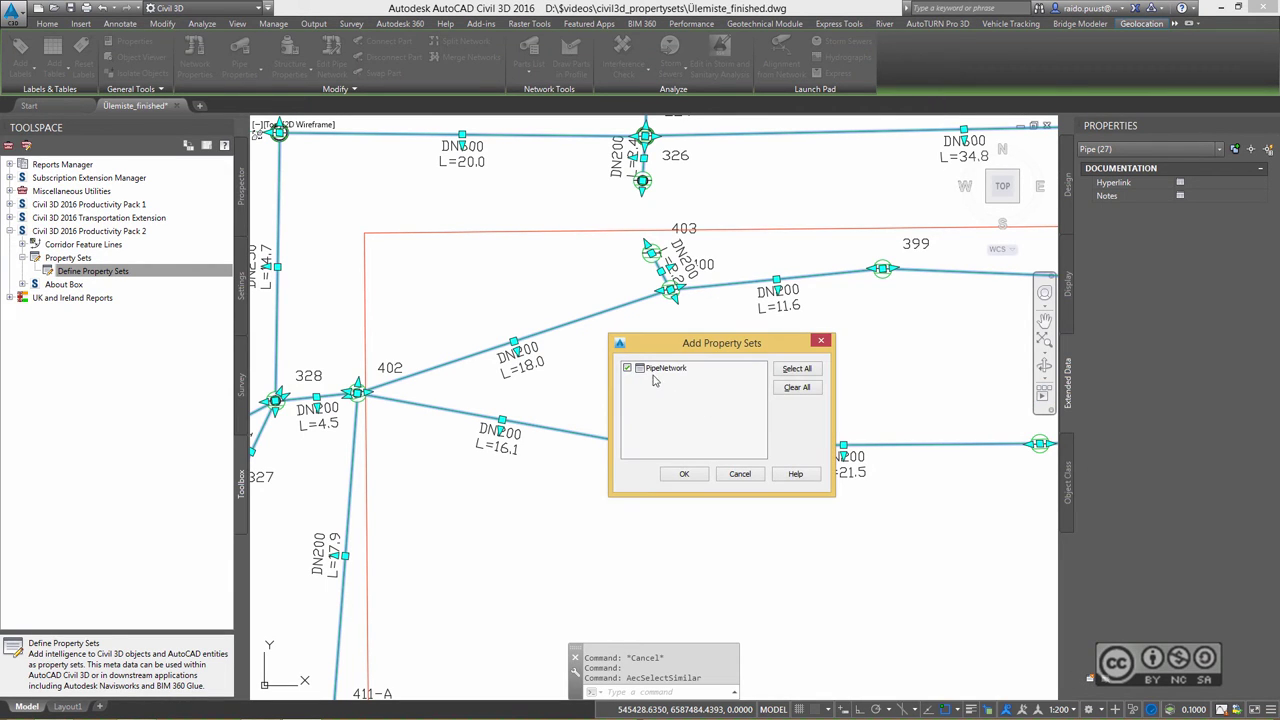
click(684, 474)
key(Escape)
key(Escape)
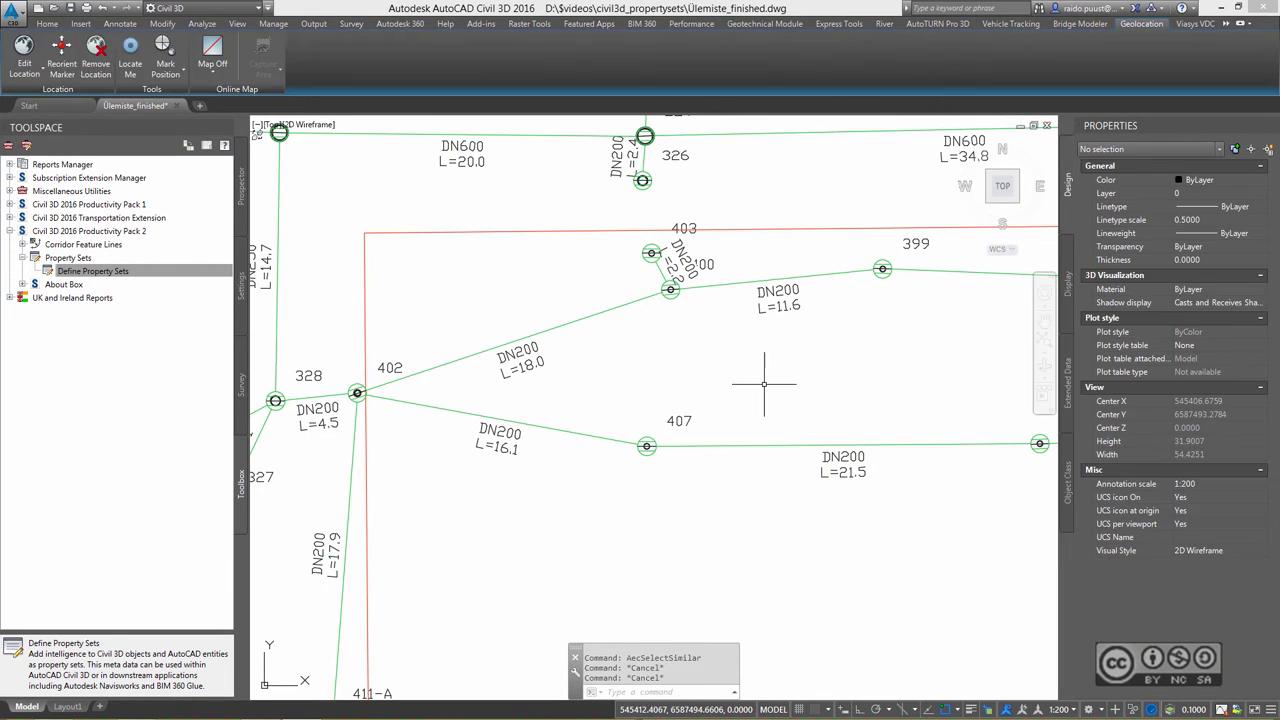
Step: Set Paigaldus_aasta to 2015 on the L=21.5 pipe and 2014 on the L=11.6 pipe
middle_drag(783, 414, 623, 379)
click(623, 409)
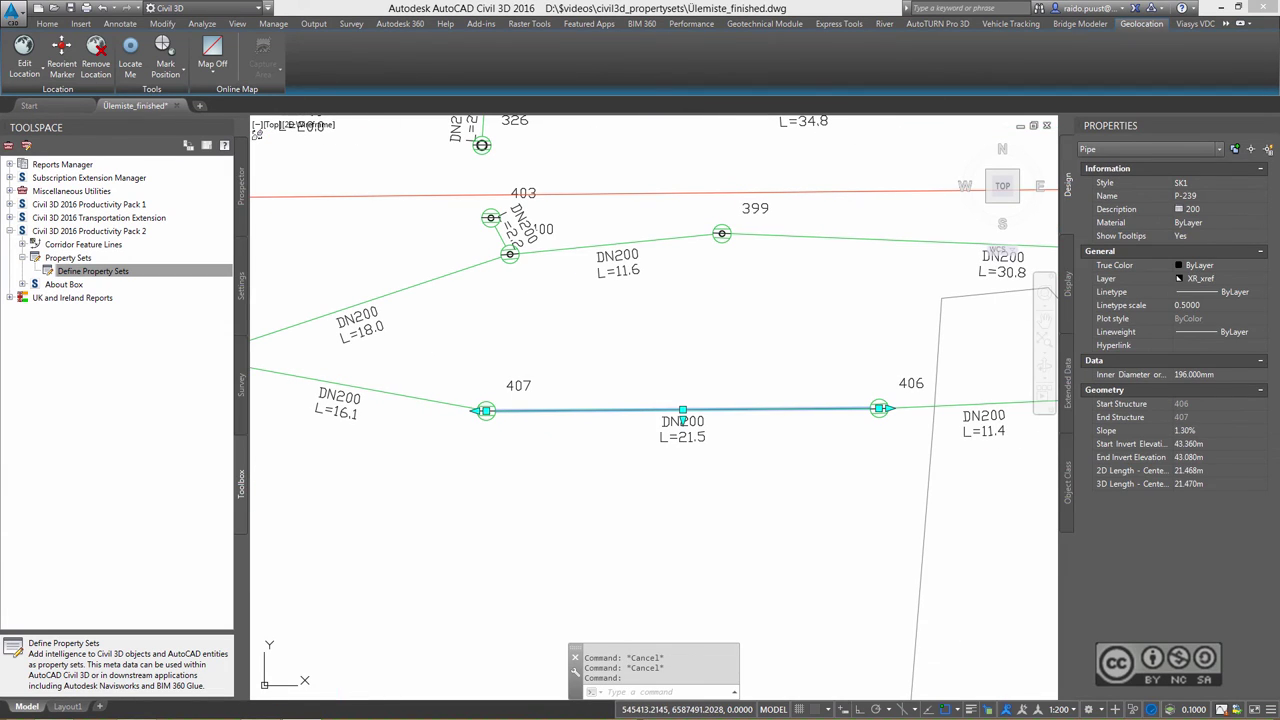
click(1067, 395)
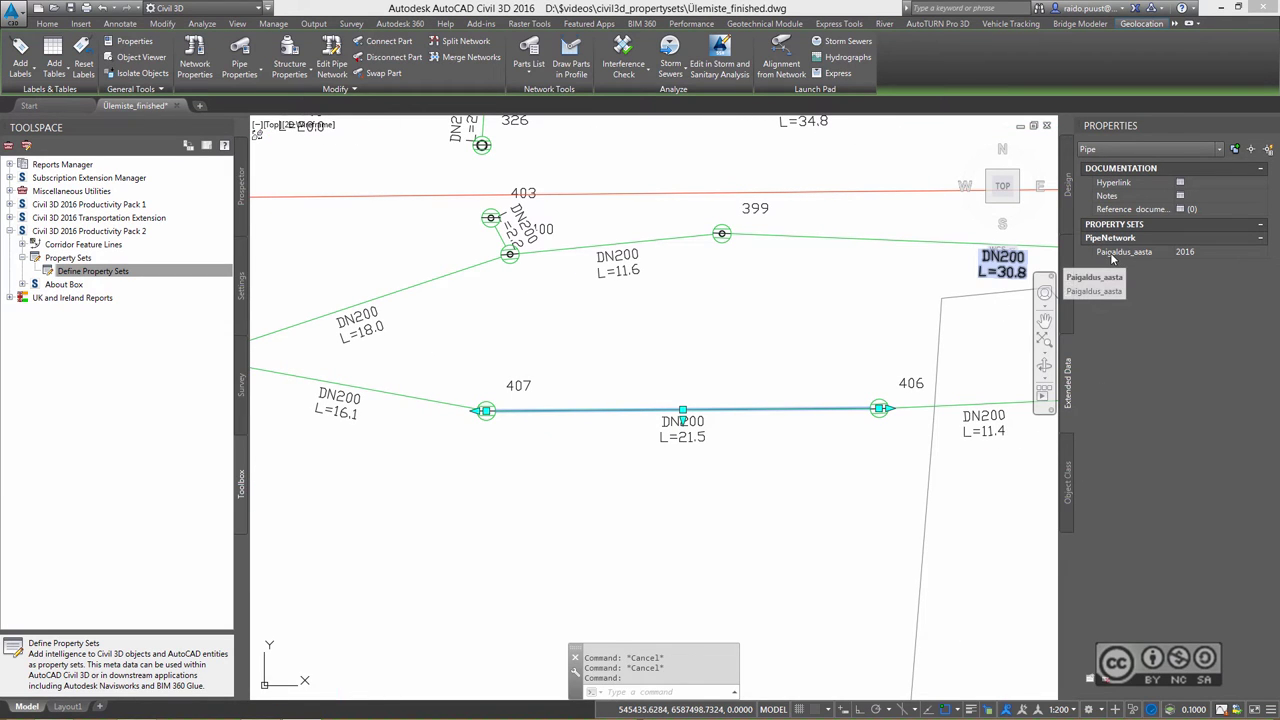
click(1175, 252)
text(2015)
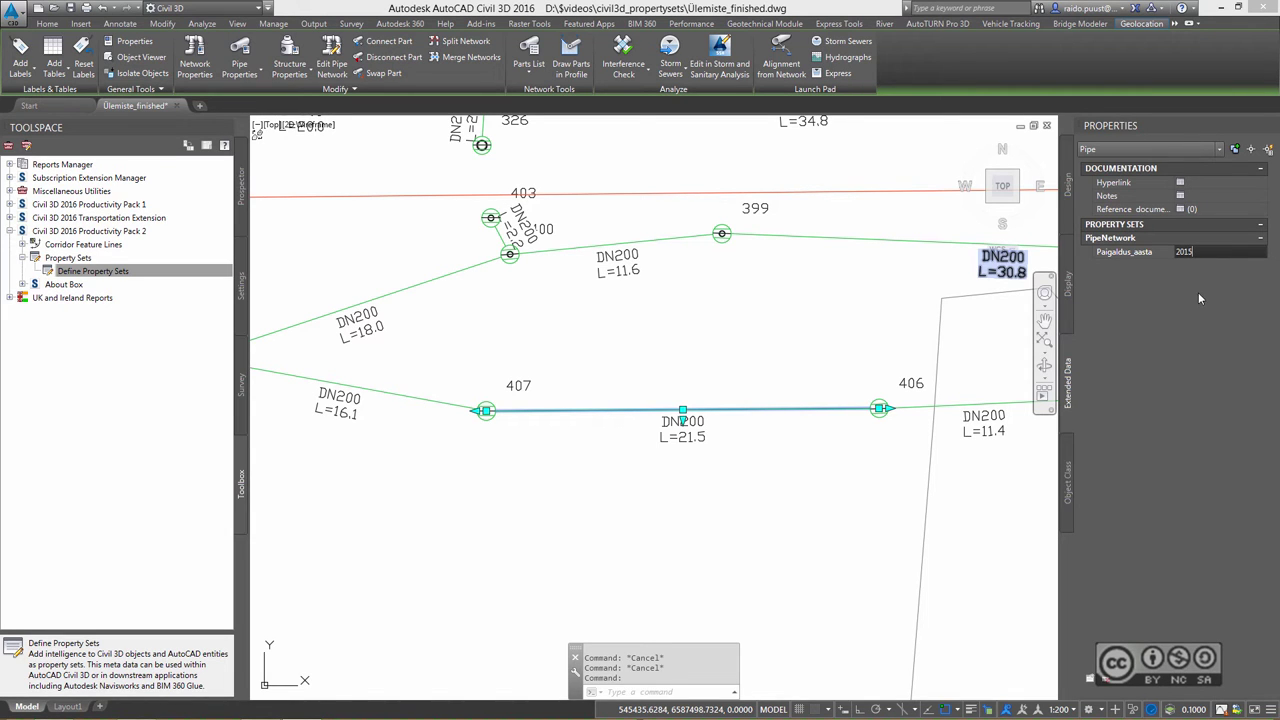
middle_drag(643, 357, 757, 357)
click(645, 250)
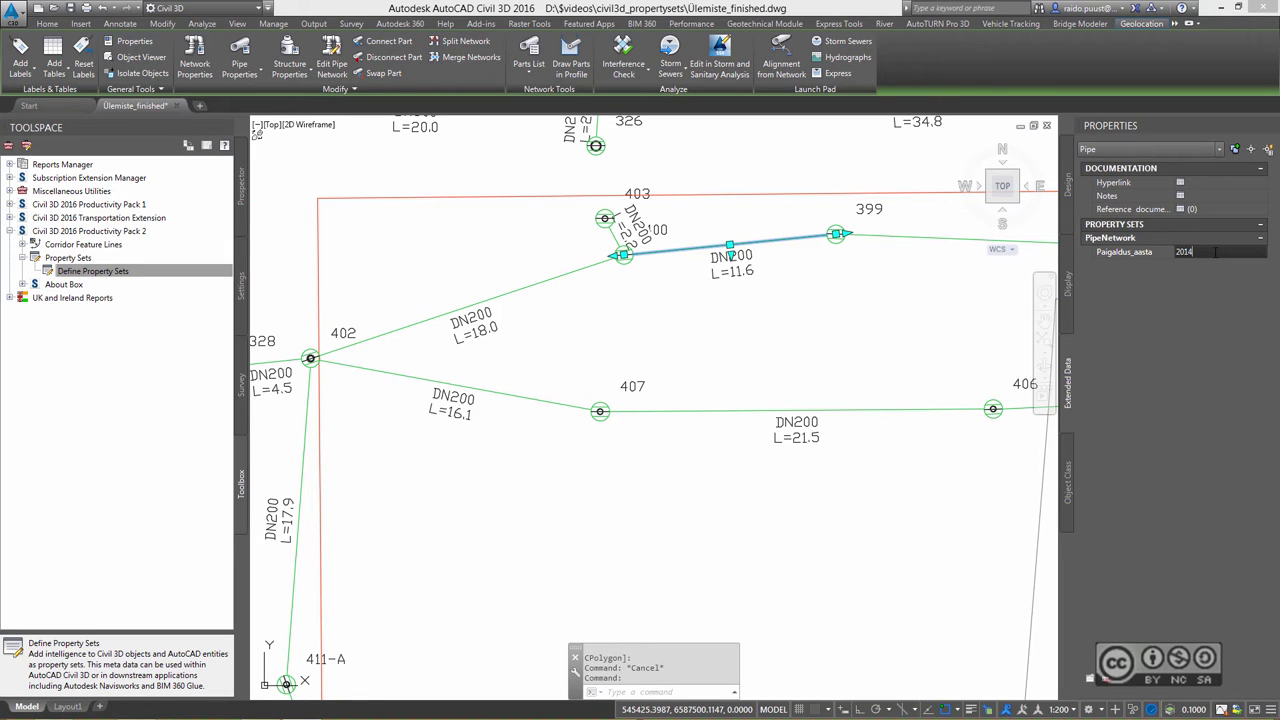
click(663, 409)
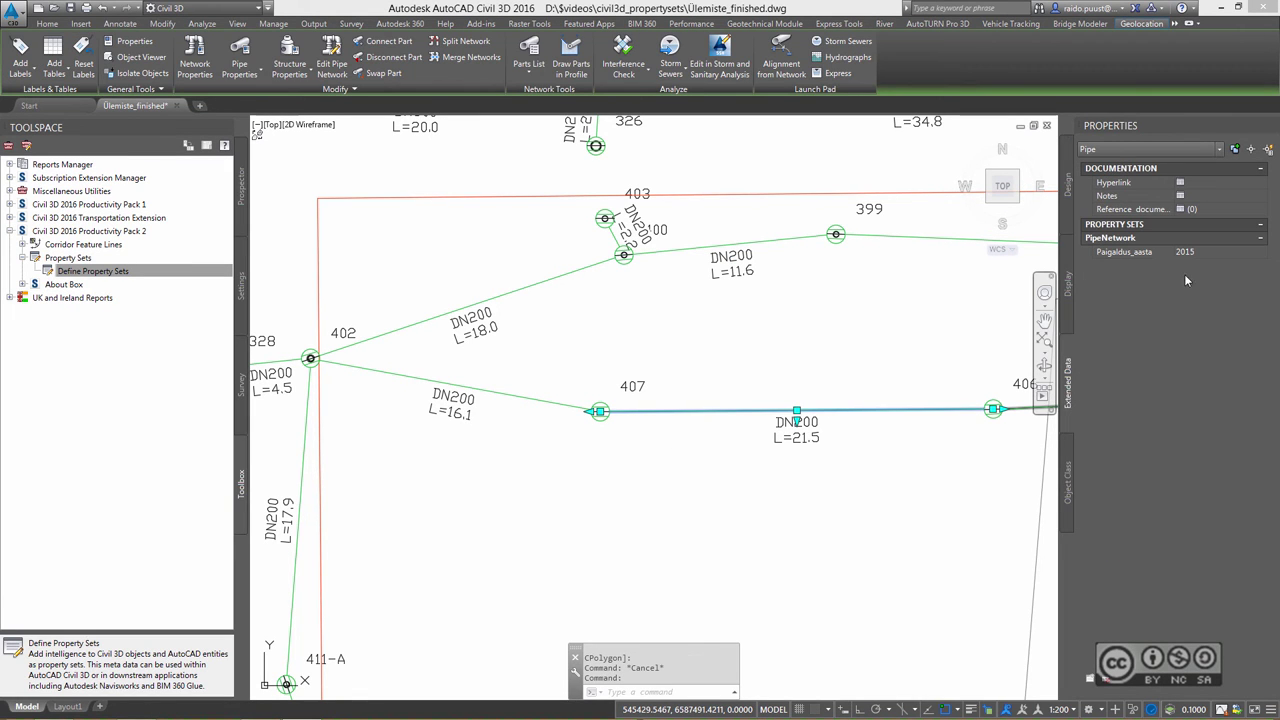
key(Escape)
Step: Attach the Polyline property set to the red parcel boundary polyline
middle_drag(644, 339, 664, 369)
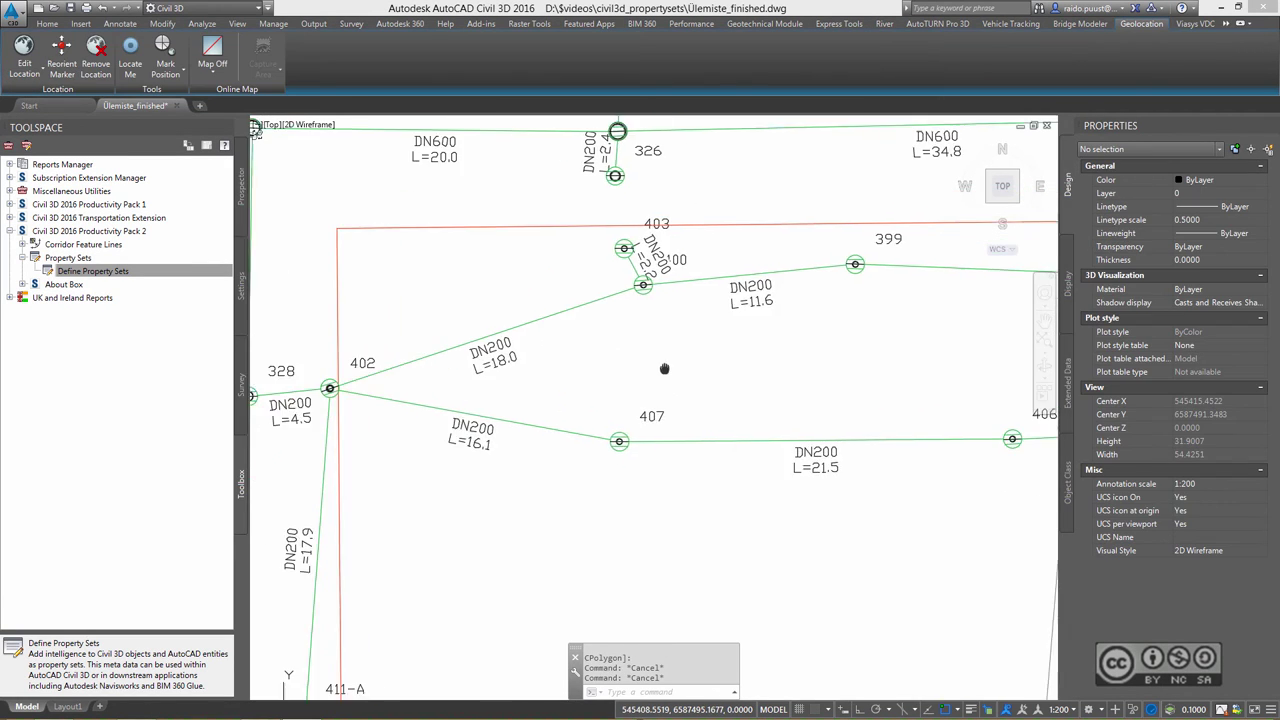
scroll(664, 369, down, 2)
scroll(586, 330, down, 2)
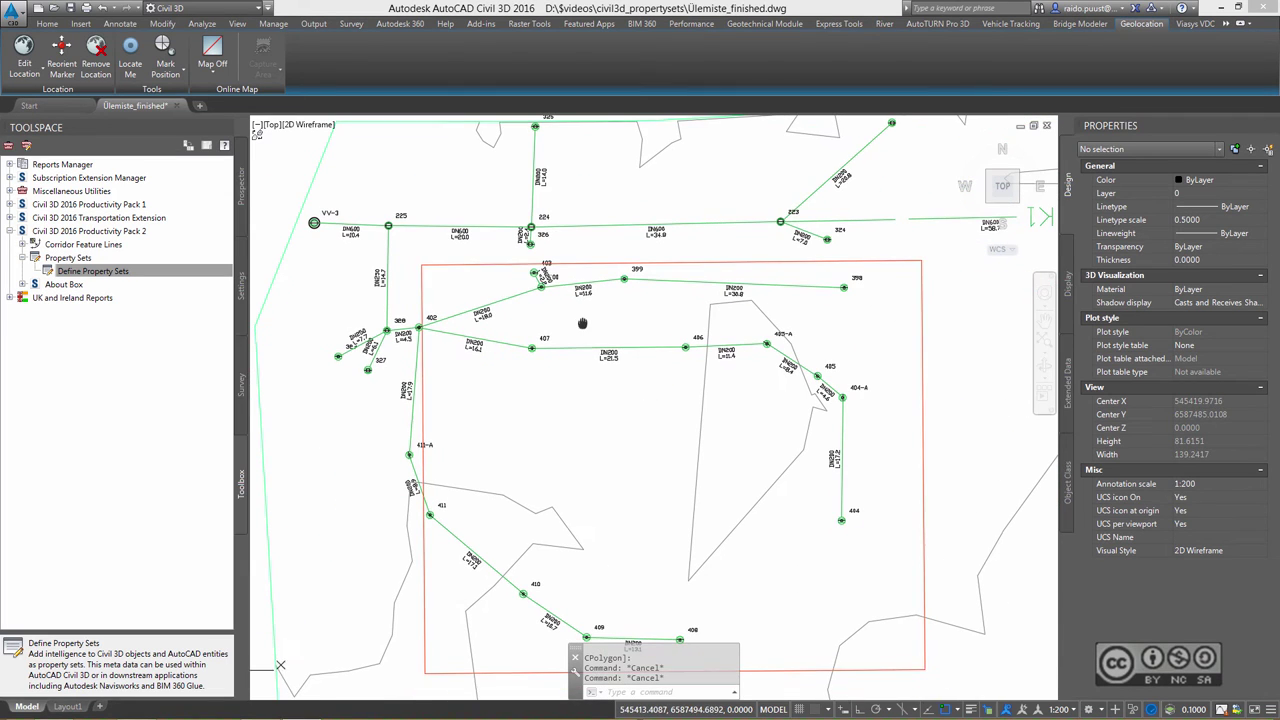
click(487, 264)
click(1068, 398)
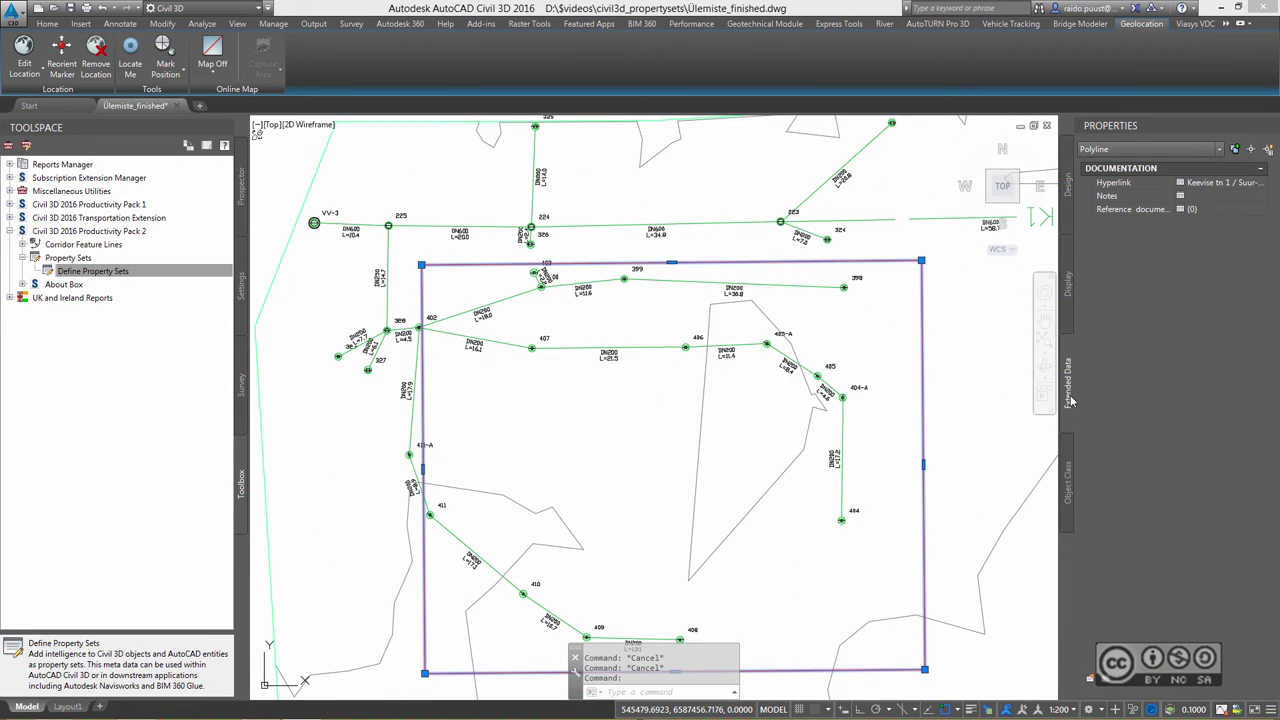
click(1090, 679)
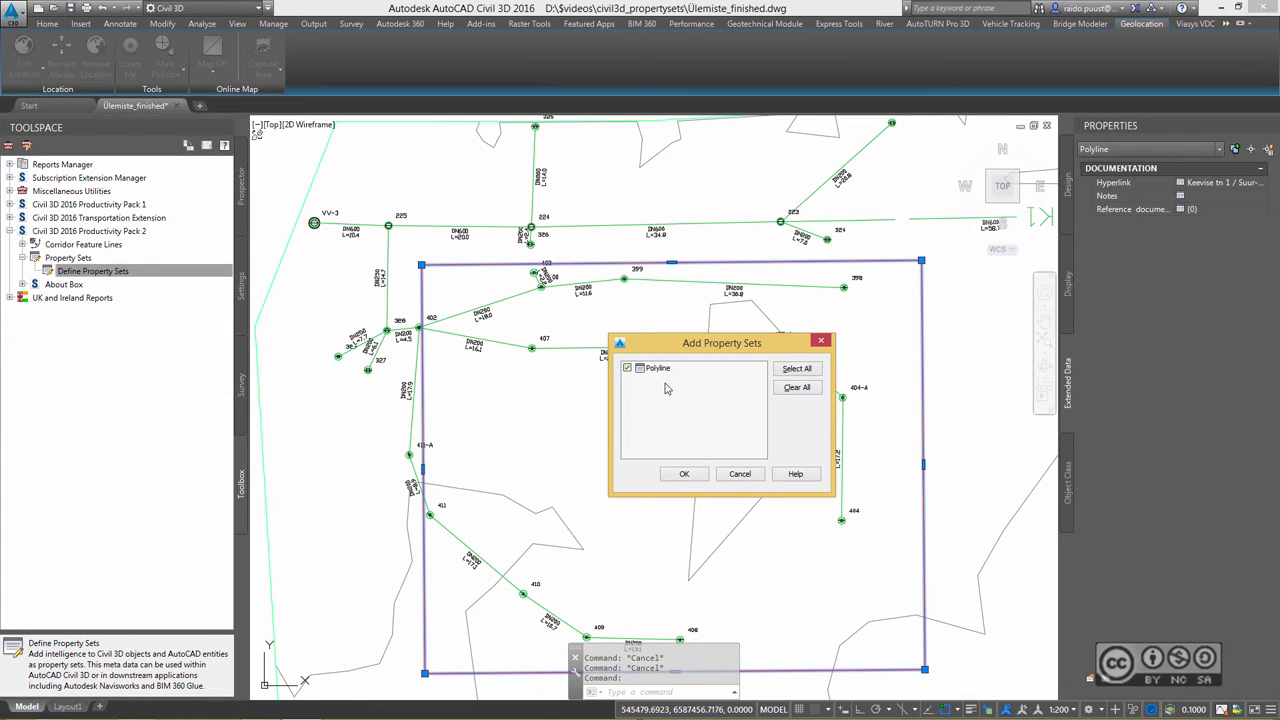
click(685, 474)
Step: Enter the parcel's street address as the boundary's Aadress value
click(1192, 252)
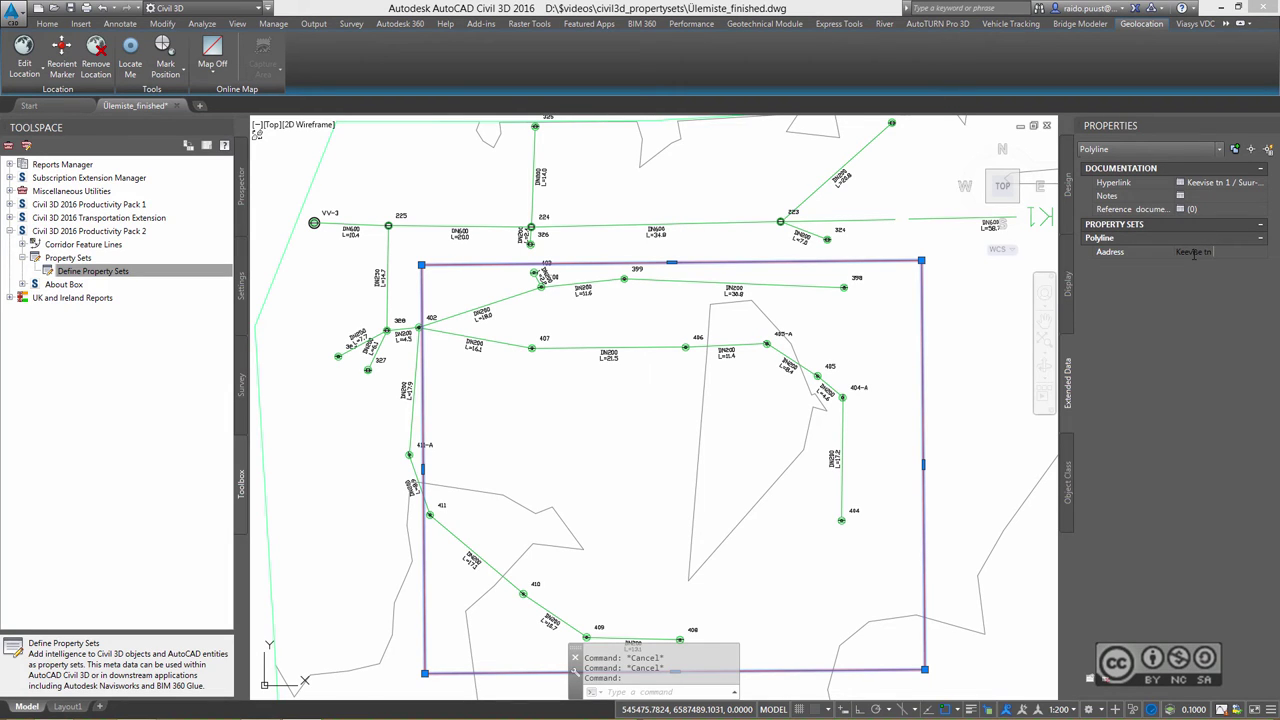
key(Return)
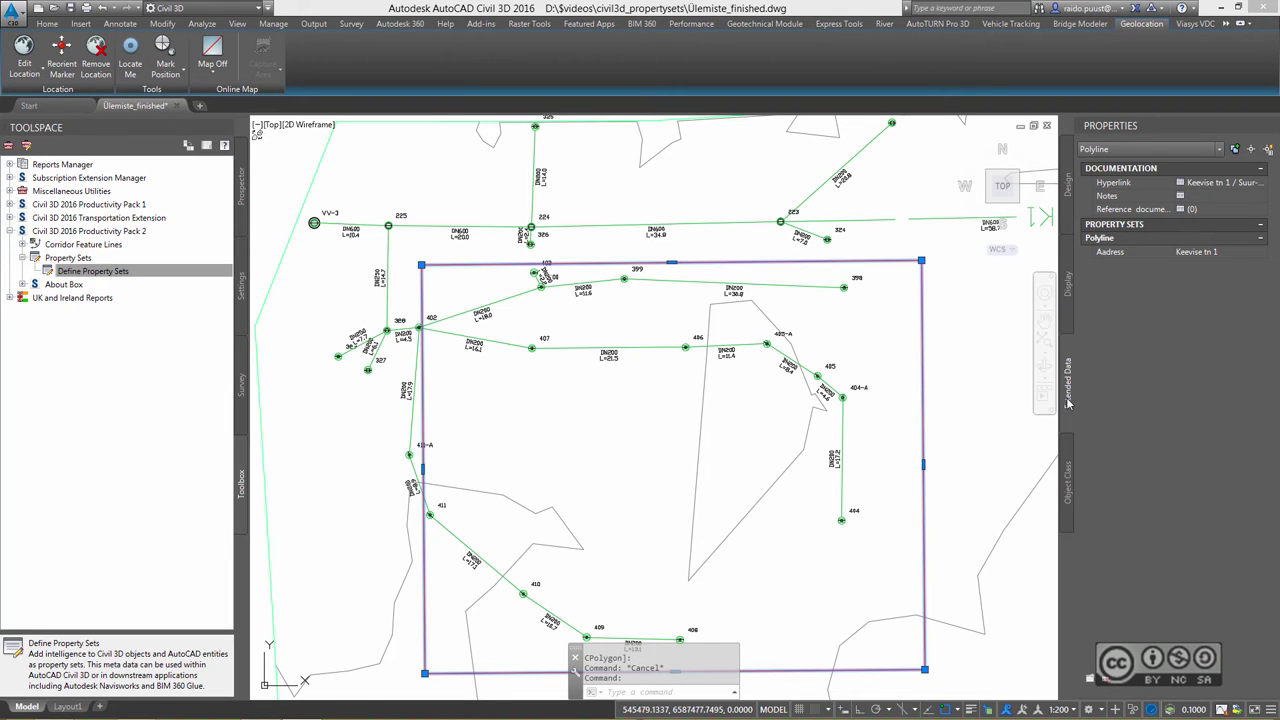
click(812, 305)
key(Escape)
key(Escape)
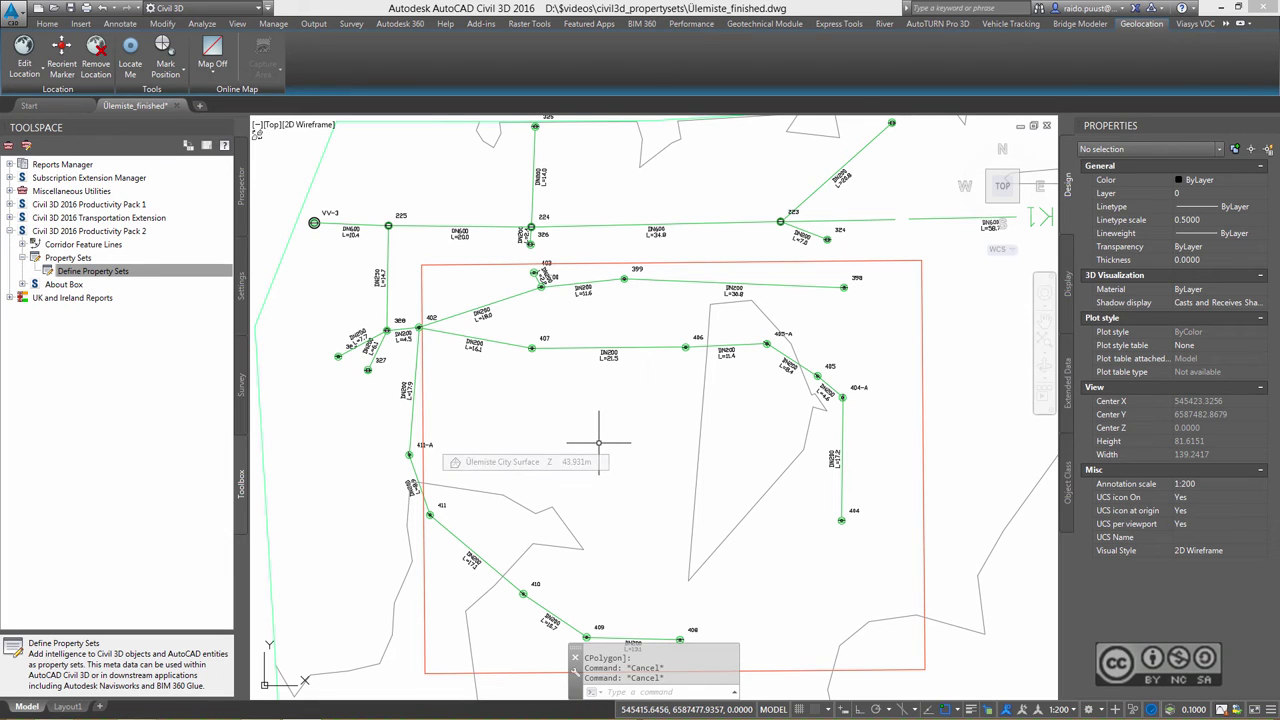
Step: Save the Ülemiste_finished drawing with Ctrl+S and close its drawing tab
middle_drag(598, 442, 632, 410)
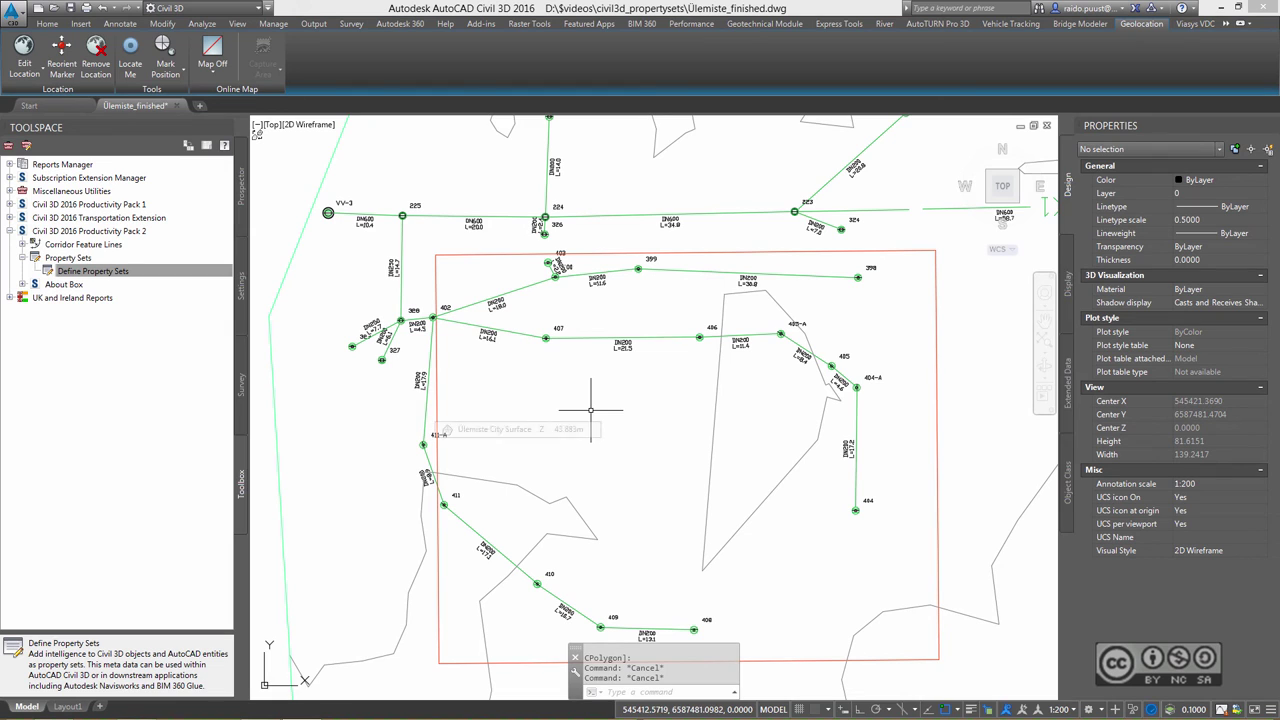
key(ctrl+s)
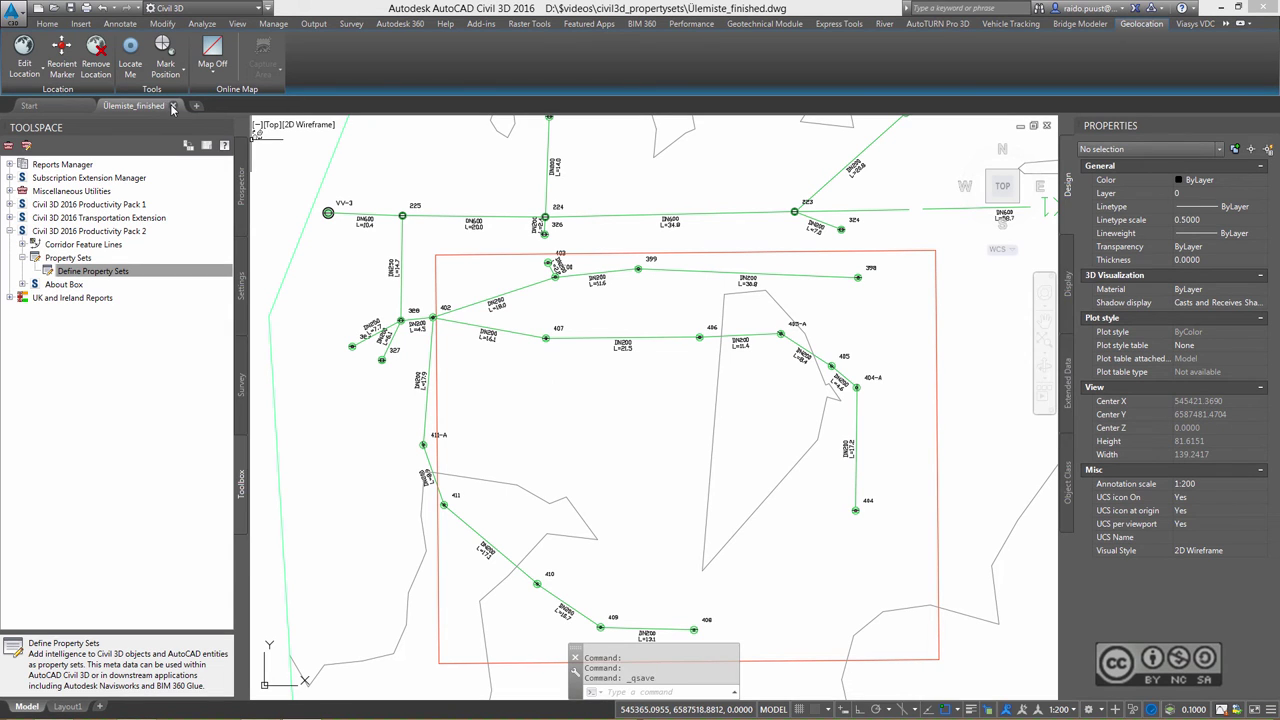
click(173, 106)
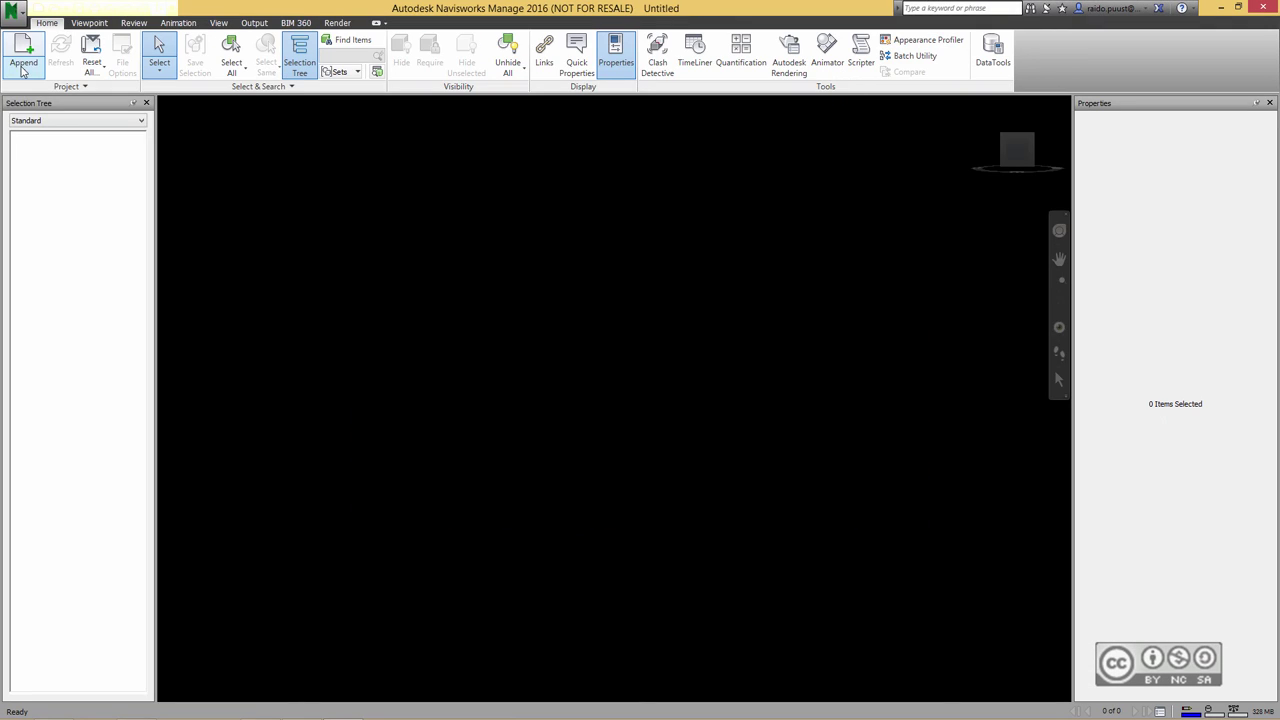
Step: Append Ülemiste_finished.dwg to the empty Navisworks project
click(23, 68)
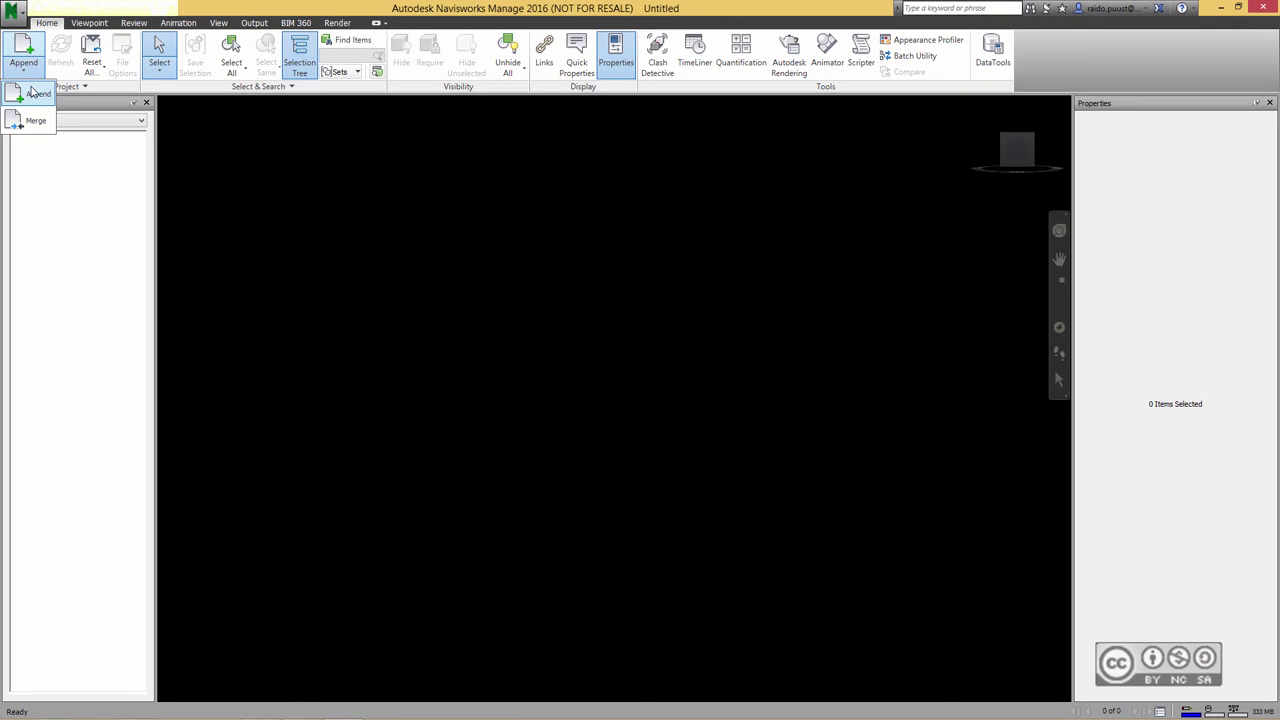
click(36, 93)
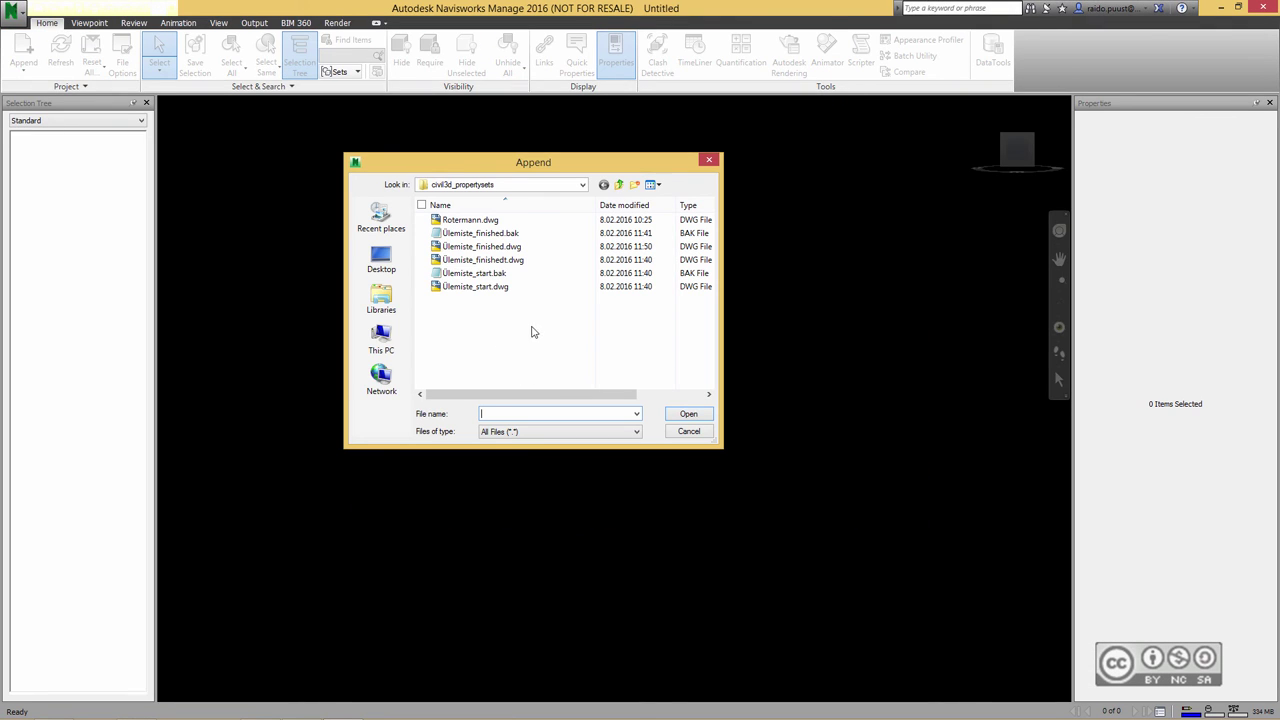
click(480, 247)
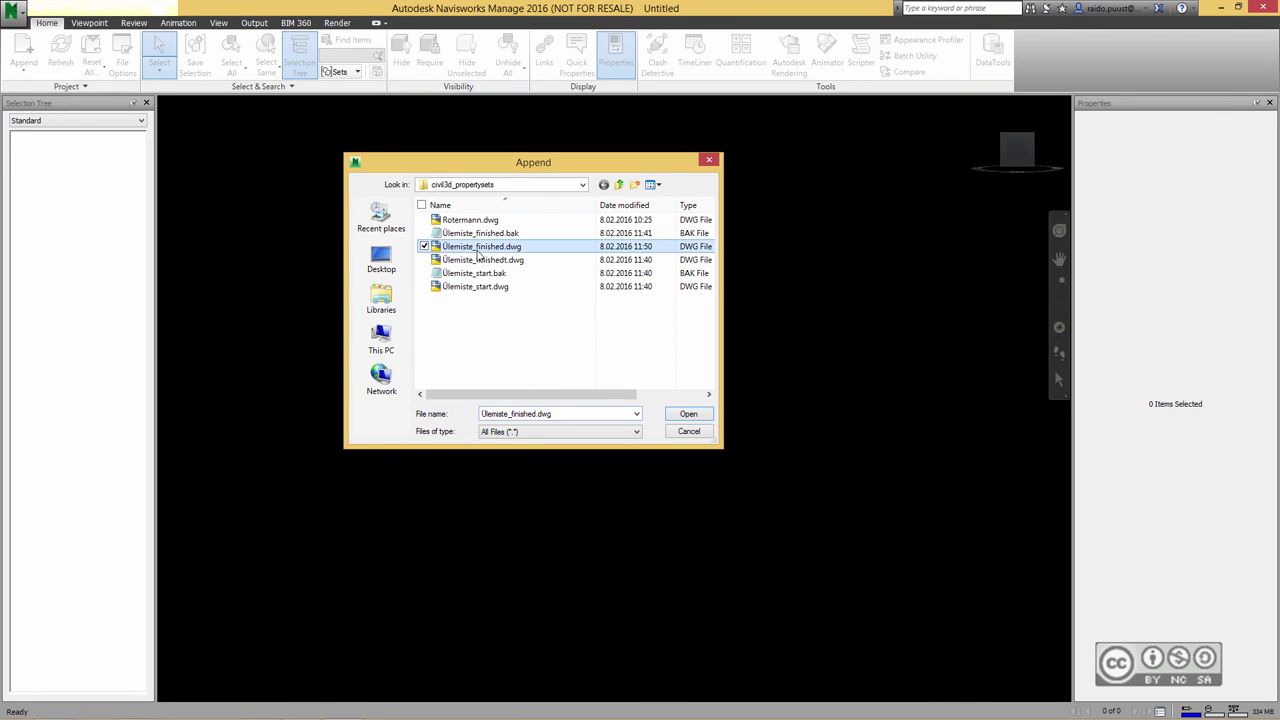
click(686, 414)
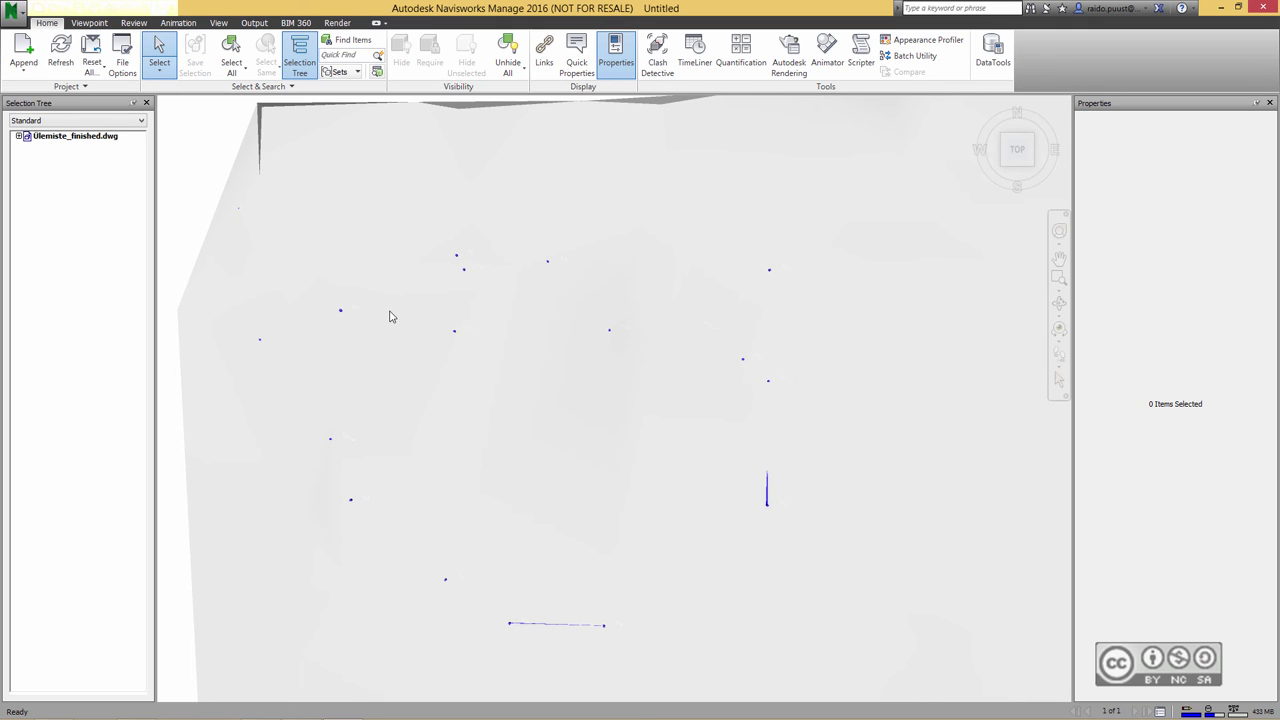
Step: Hide the Ülemiste City Surface and bring the pipes into a close 3-D view
right_click(400, 240)
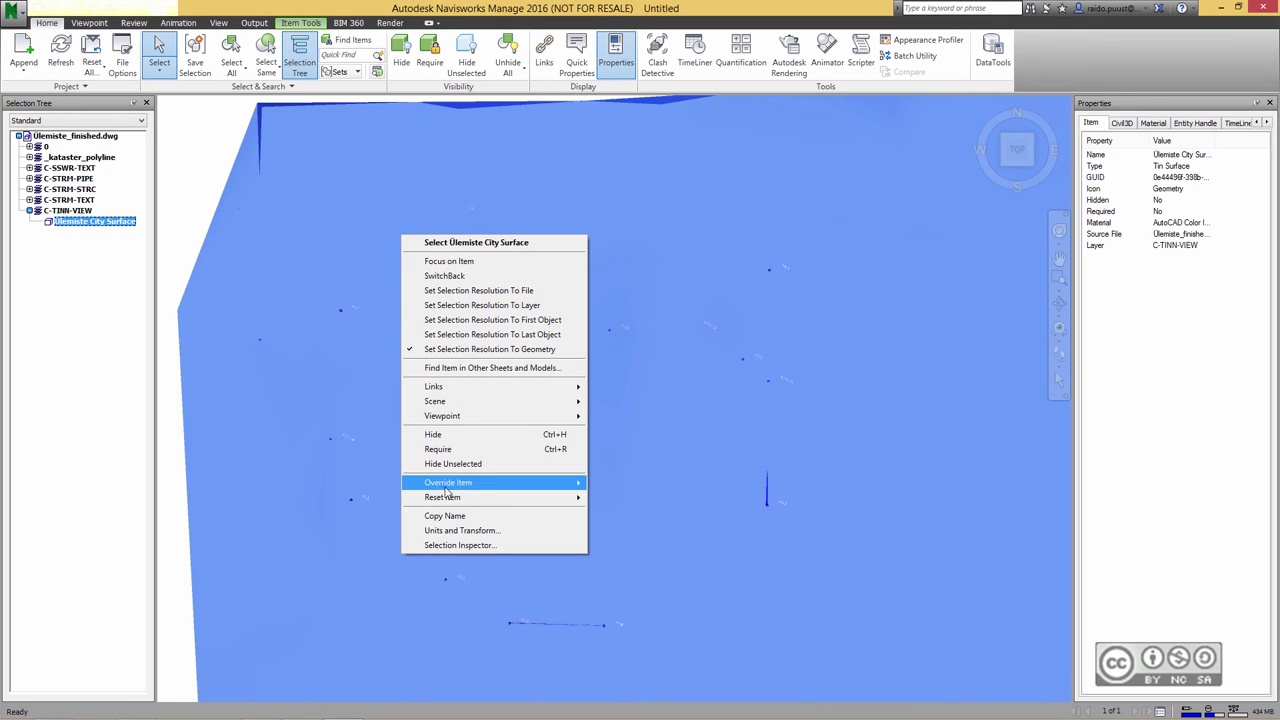
click(438, 435)
scroll(570, 329, up, 2)
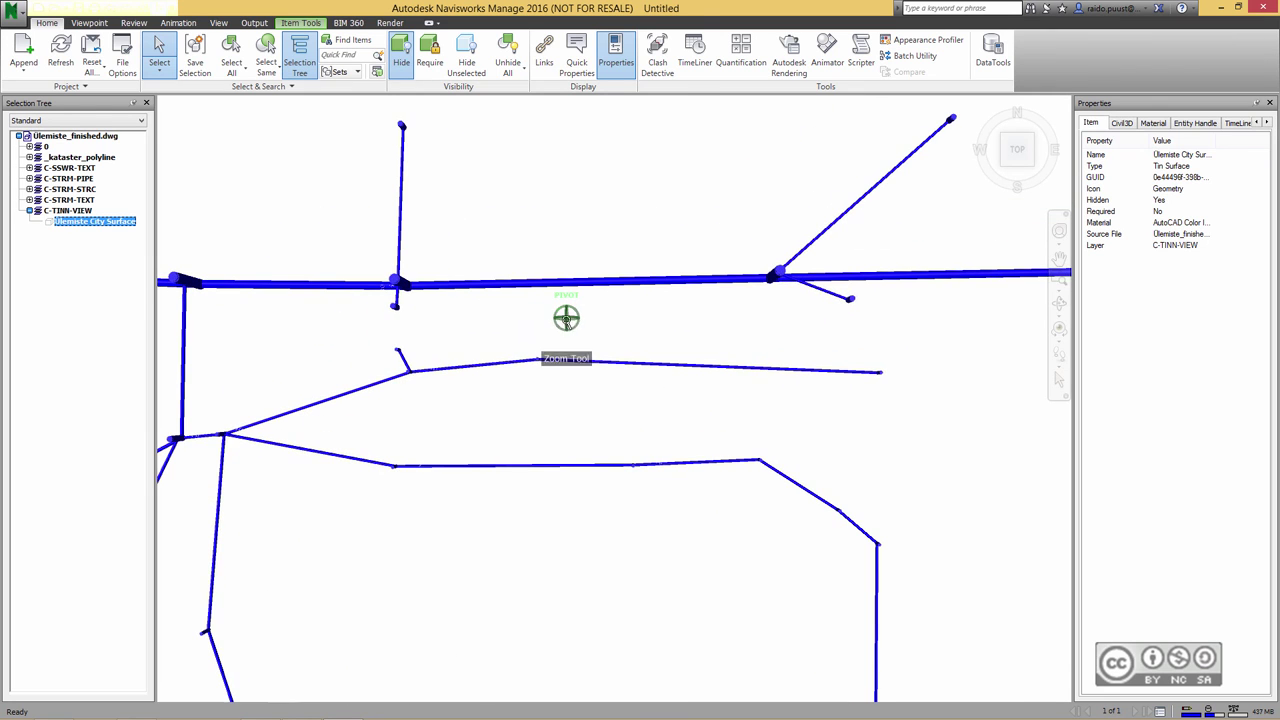
mouse_move(508, 403)
shift+middle_down()
mouse_move(645, 343)
mouse_move(634, 410)
shift+middle_up()
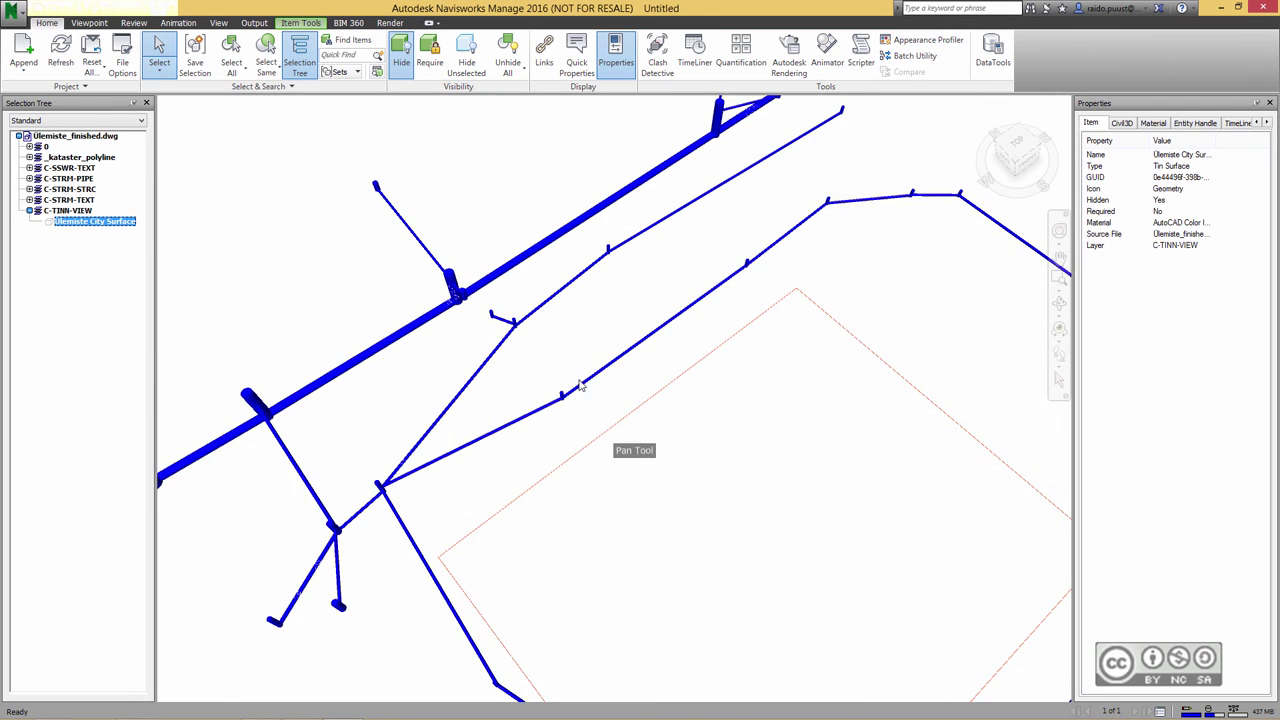
scroll(514, 363, up, 2)
scroll(514, 363, up, 2)
mouse_move(514, 363)
middle_down()
mouse_move(547, 320)
mouse_move(580, 337)
middle_up()
middle_drag(680, 323, 572, 362)
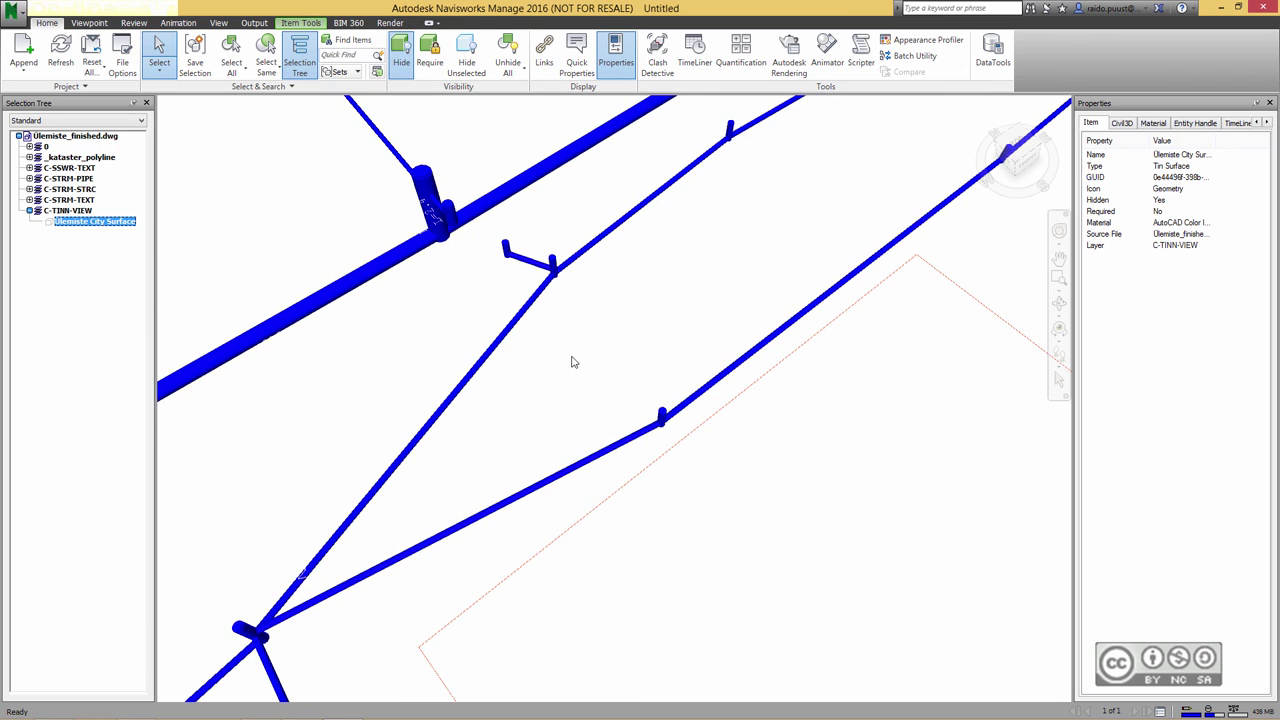
Step: Check Paigaldus_aasta on the PipeNetwork tab: 2016 for pipe P-232, 2015 for P-239
click(451, 406)
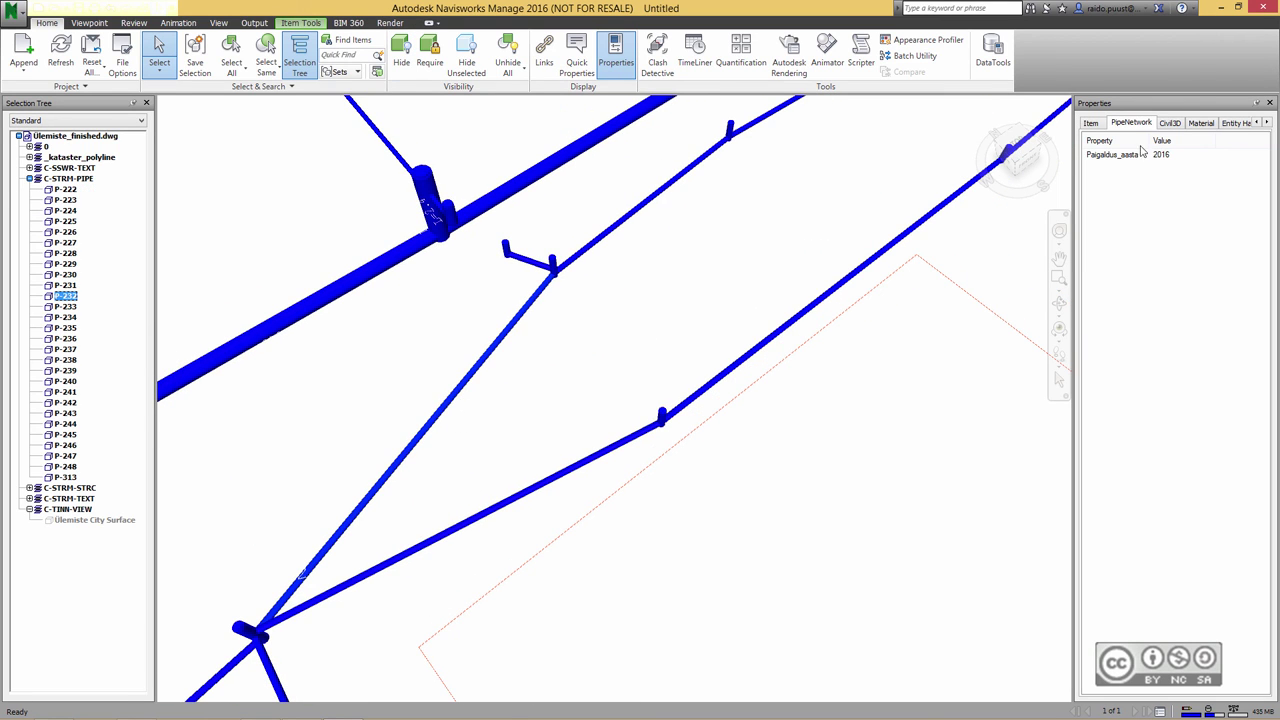
click(1091, 123)
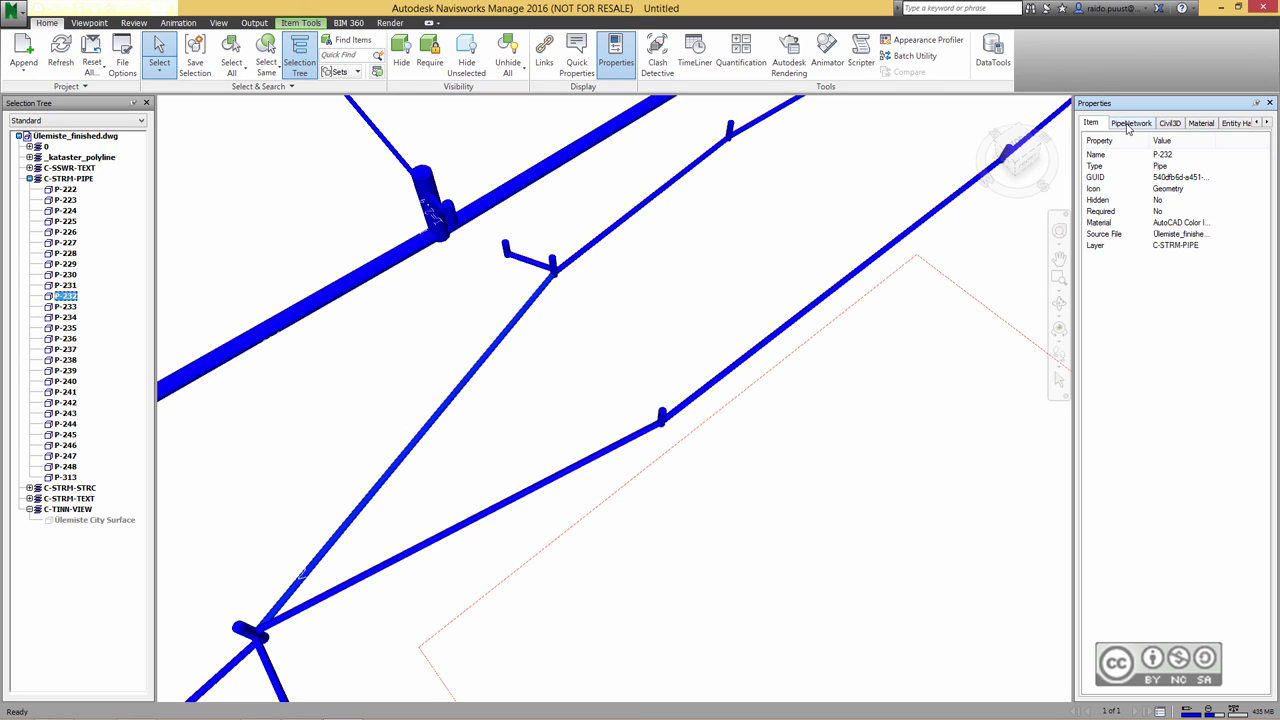
click(1137, 124)
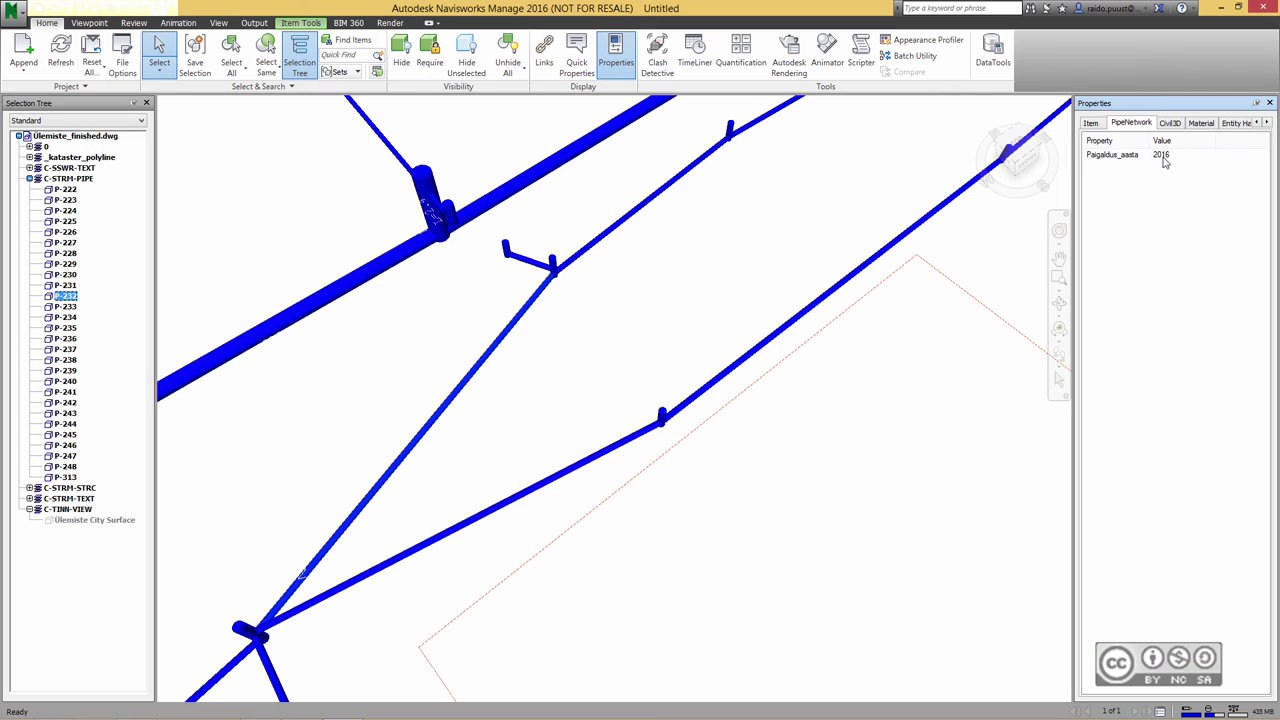
click(728, 381)
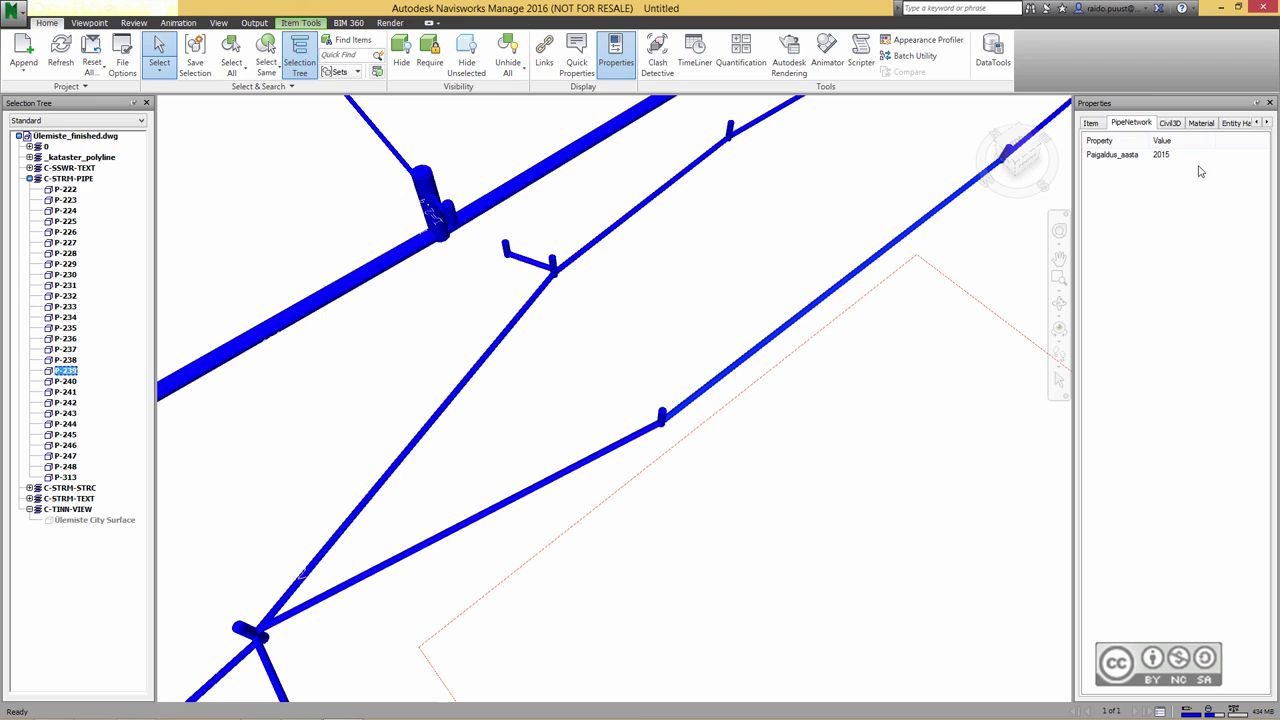
Step: Hide the raster image in the Navisworks model
scroll(614, 297, down, 3)
click(616, 300)
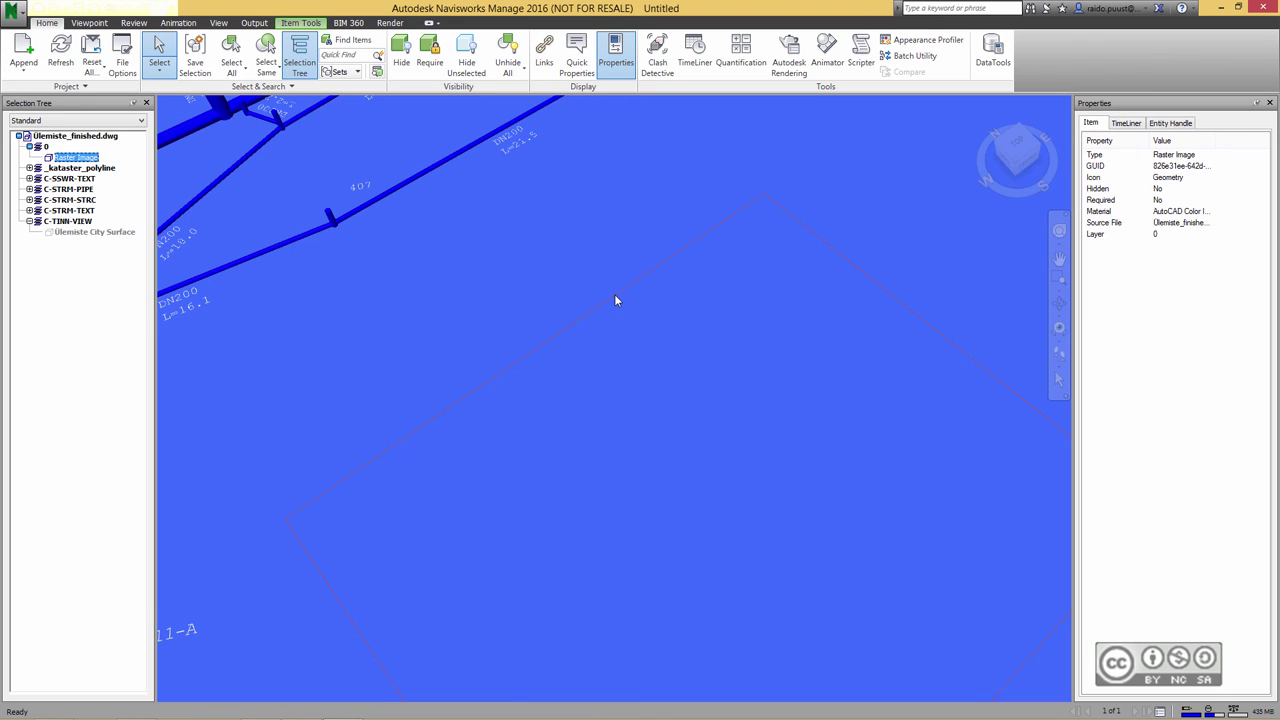
scroll(546, 266, down, 3)
right_click(550, 289)
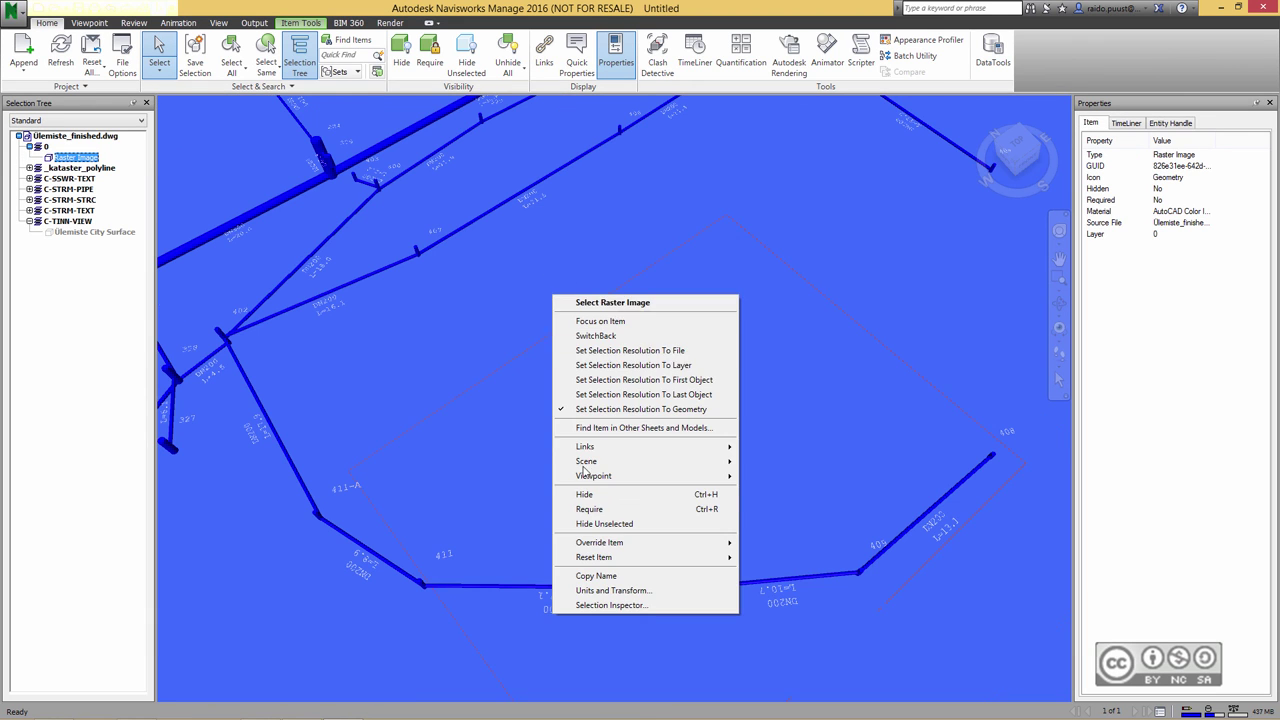
click(587, 496)
click(530, 352)
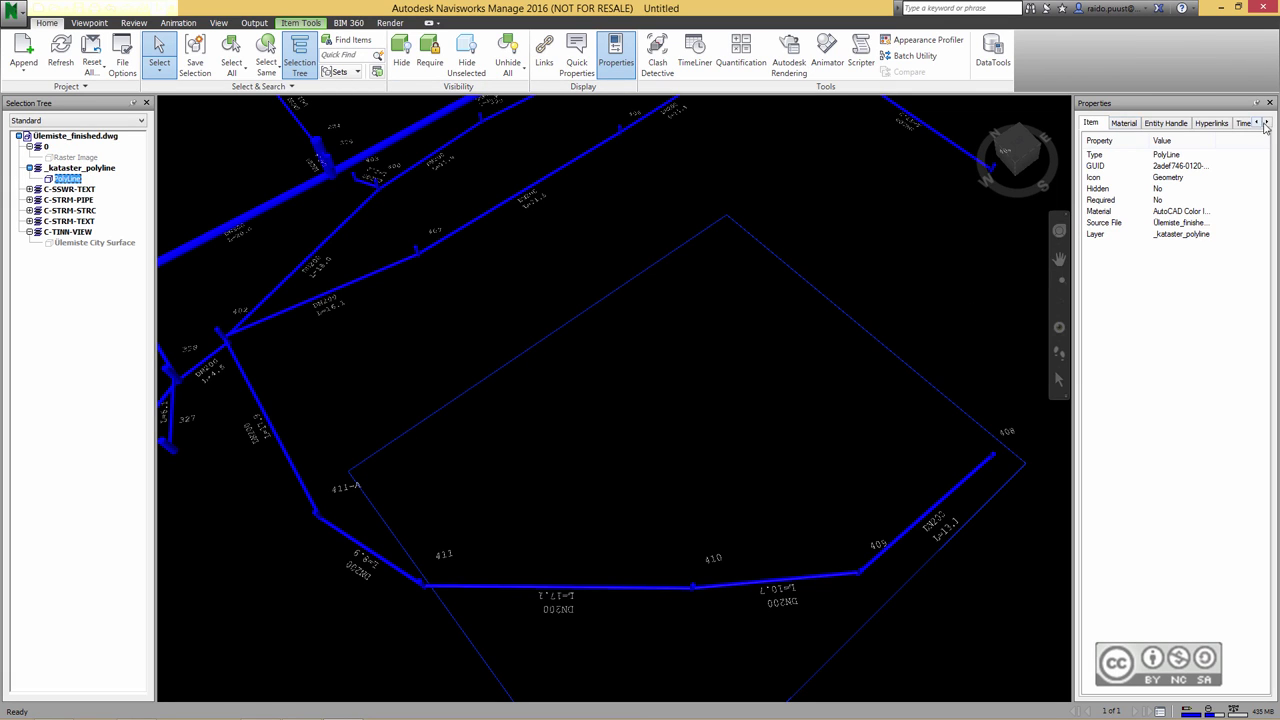
click(1267, 122)
click(1267, 122)
click(1225, 122)
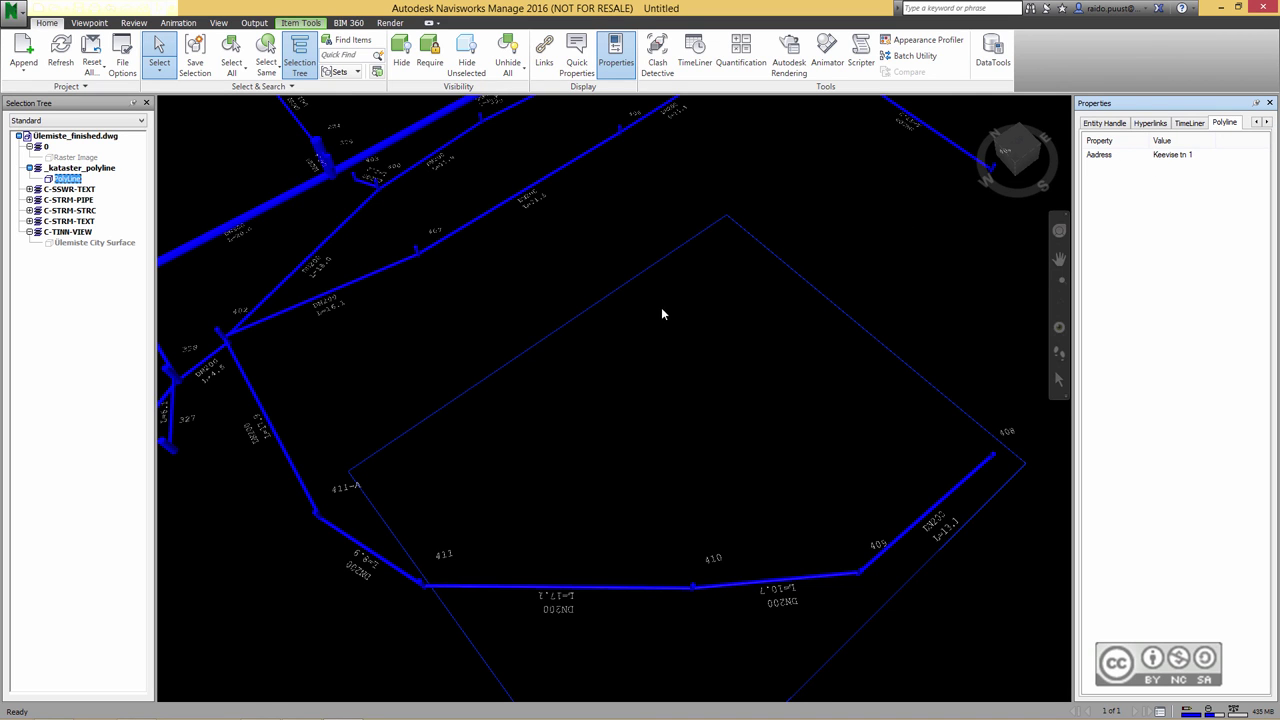
shift+middle_drag(661, 314, 691, 320)
click(668, 368)
mouse_move(668, 368)
shift+middle_down()
mouse_move(672, 348)
mouse_move(689, 380)
shift+middle_up()
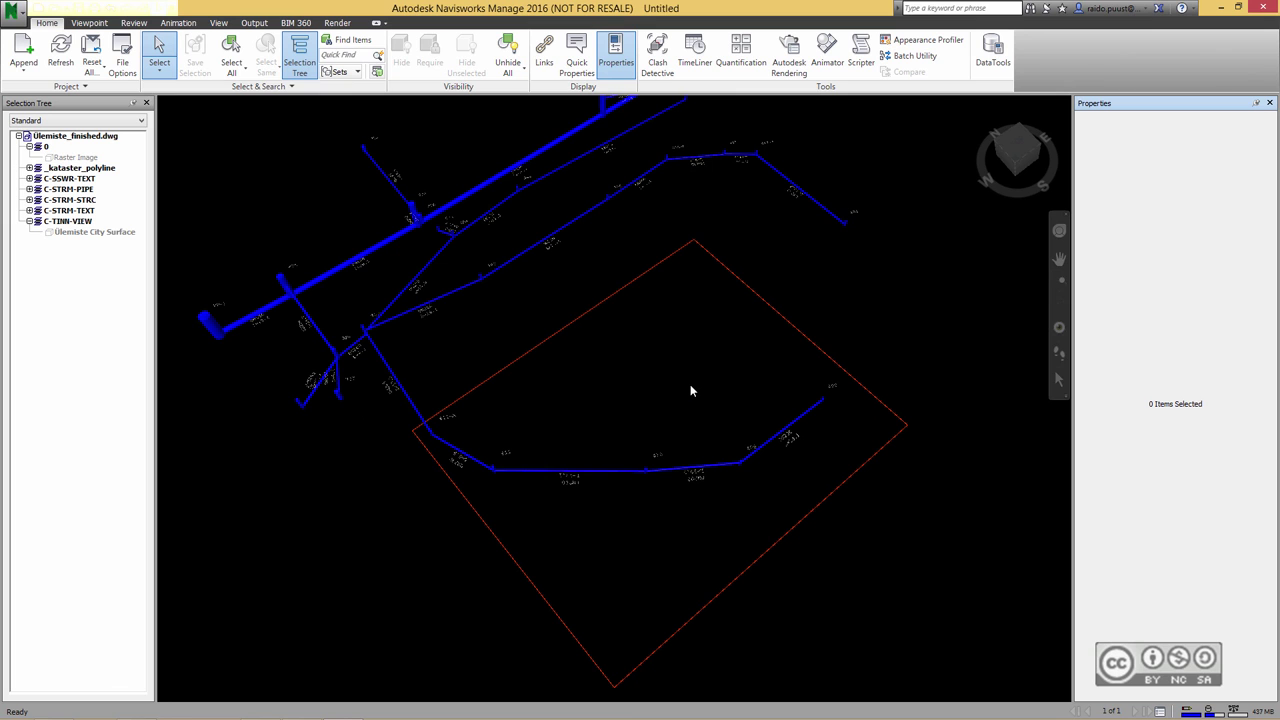